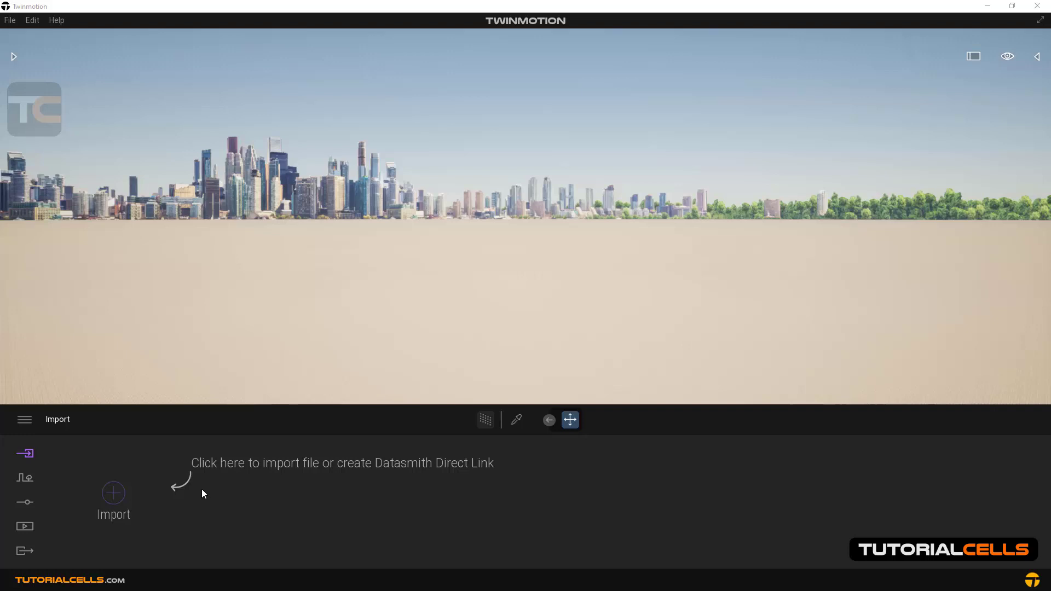
Start an import and look through the Direct Link, Landscape and Point Cloud import types
click(112, 500)
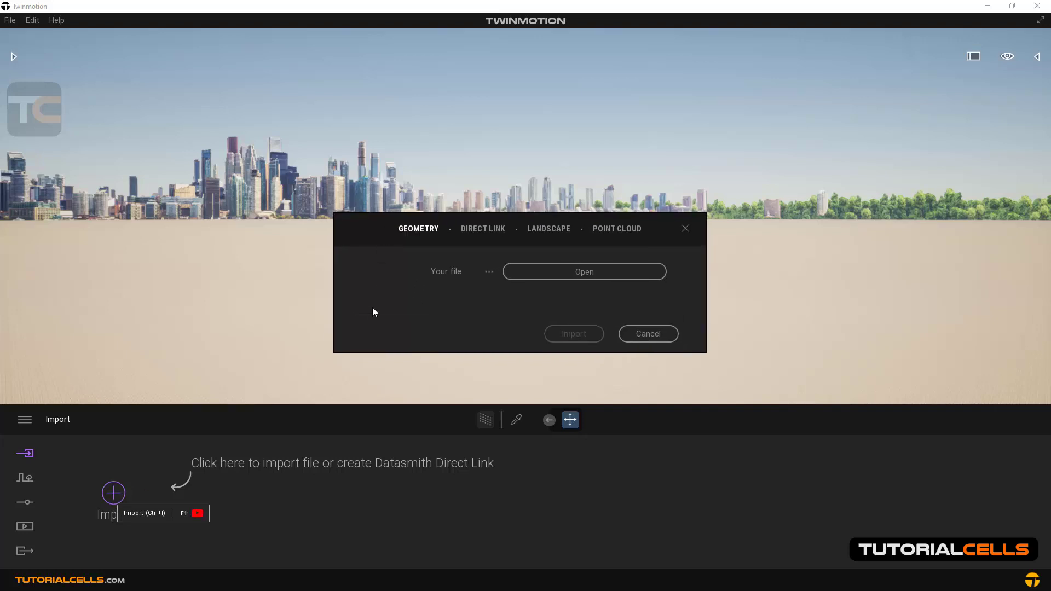
click(485, 229)
click(539, 231)
click(549, 229)
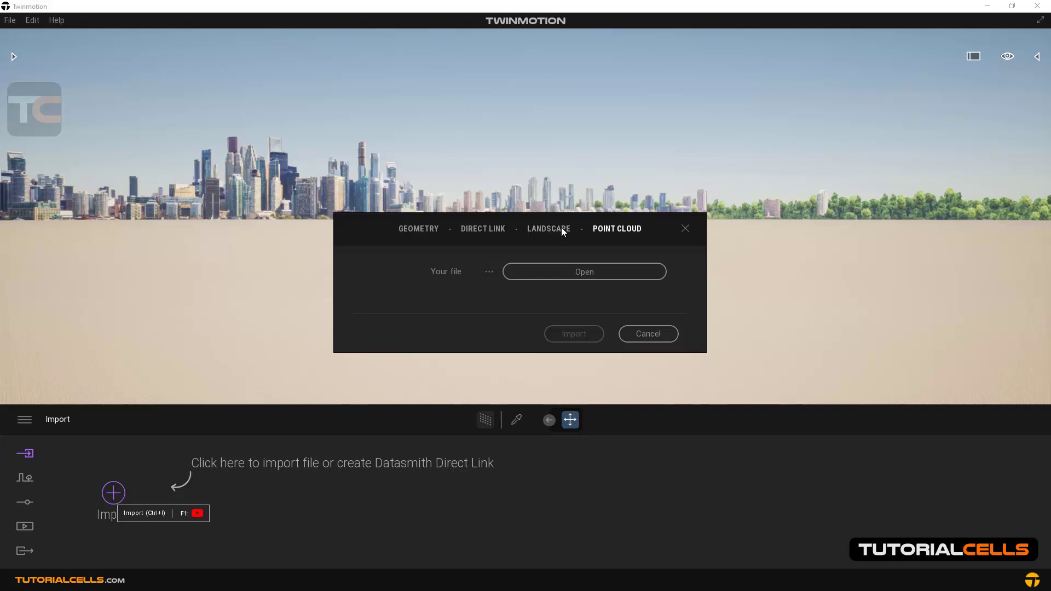
Examine the file formats offered for geometry import, cancel the file selection and check the Direct Link source setting
click(535, 274)
drag(543, 226, 538, 170)
click(767, 416)
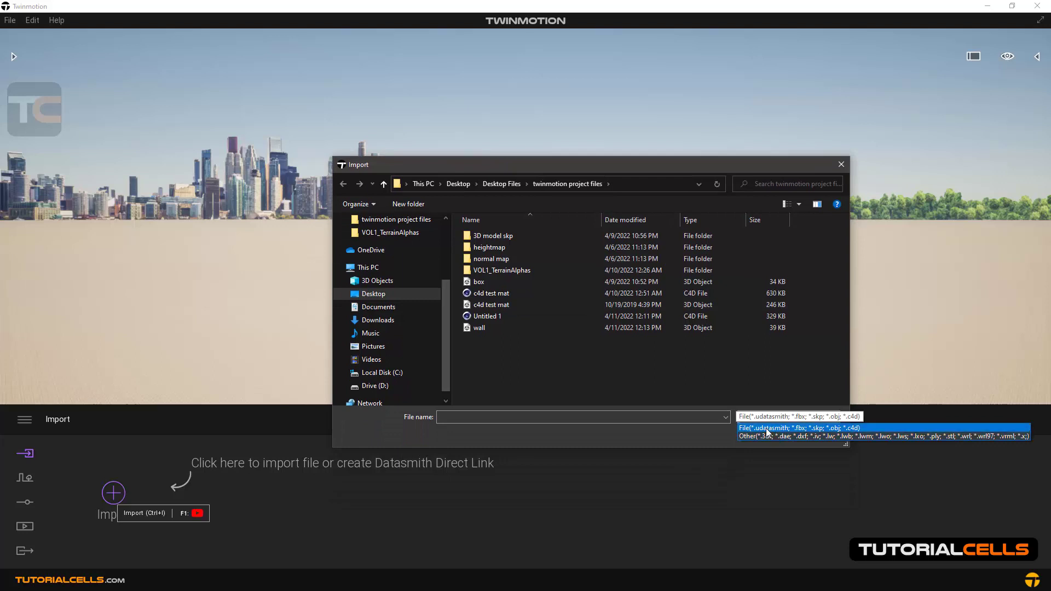
click(702, 373)
click(805, 432)
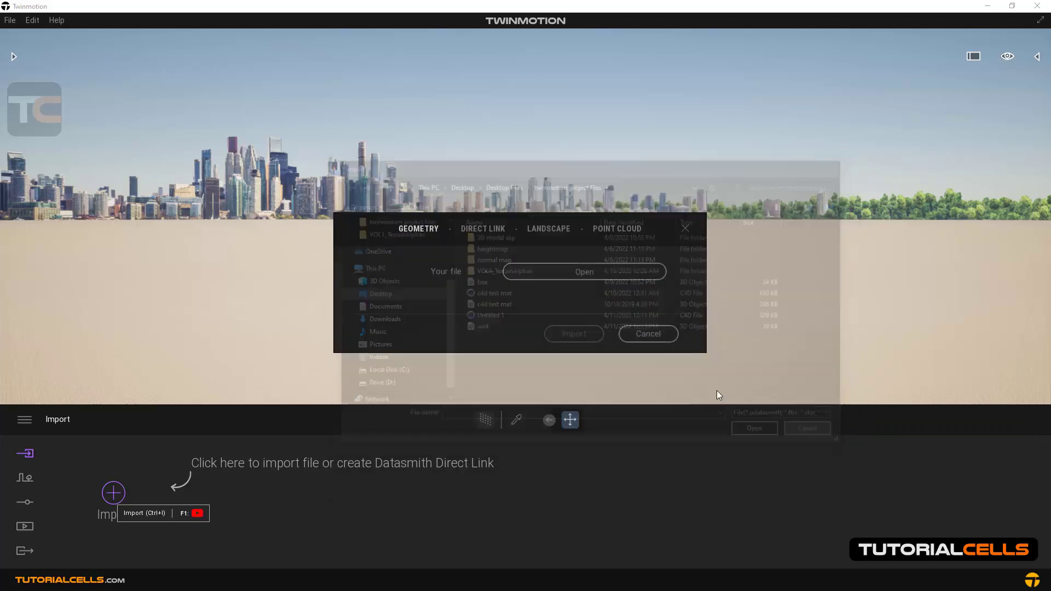
click(474, 231)
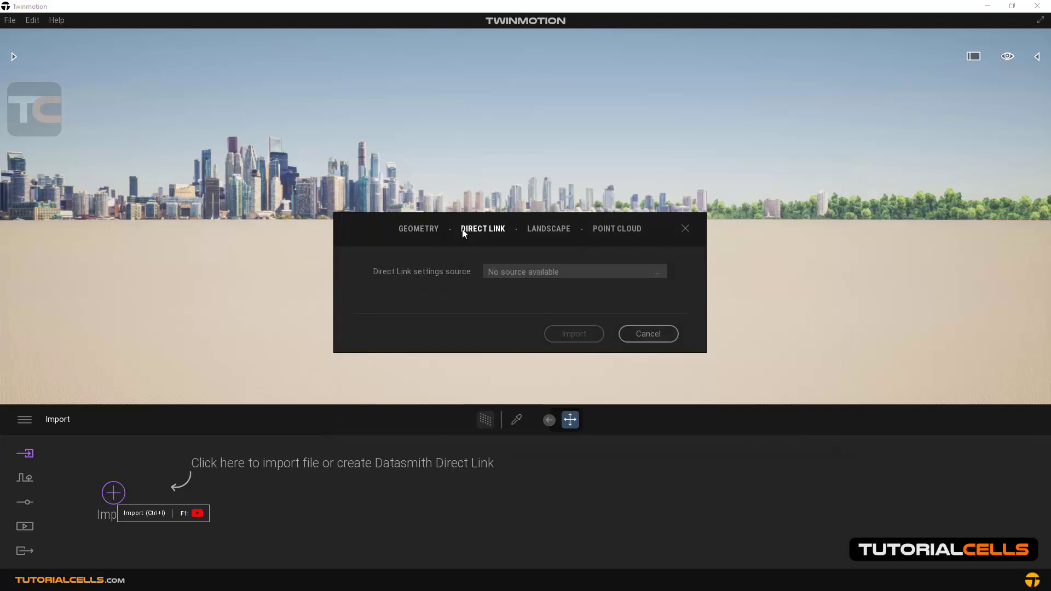
click(425, 232)
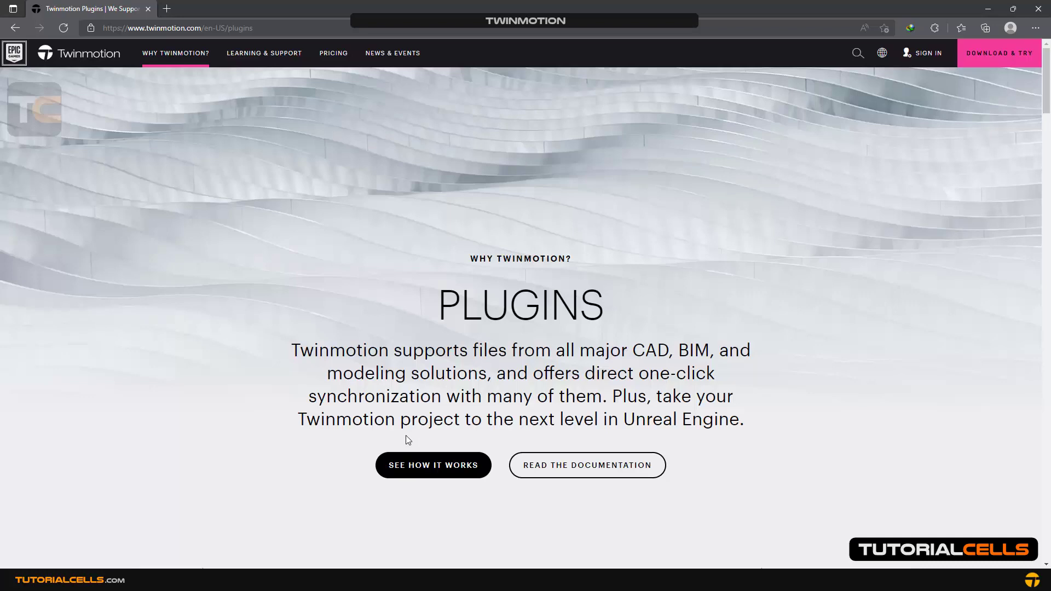
Switch to the browser, examine the exporter plugins listed on the Twinmotion plugins page, and return to Twinmotion
scroll(416, 435, down, 6)
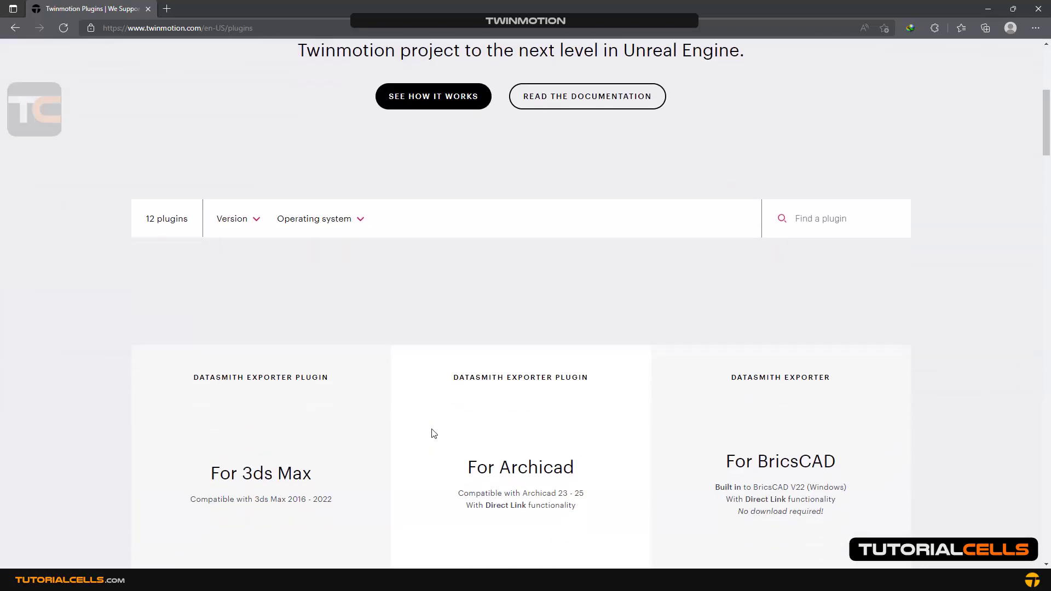
scroll(433, 433, down, 4)
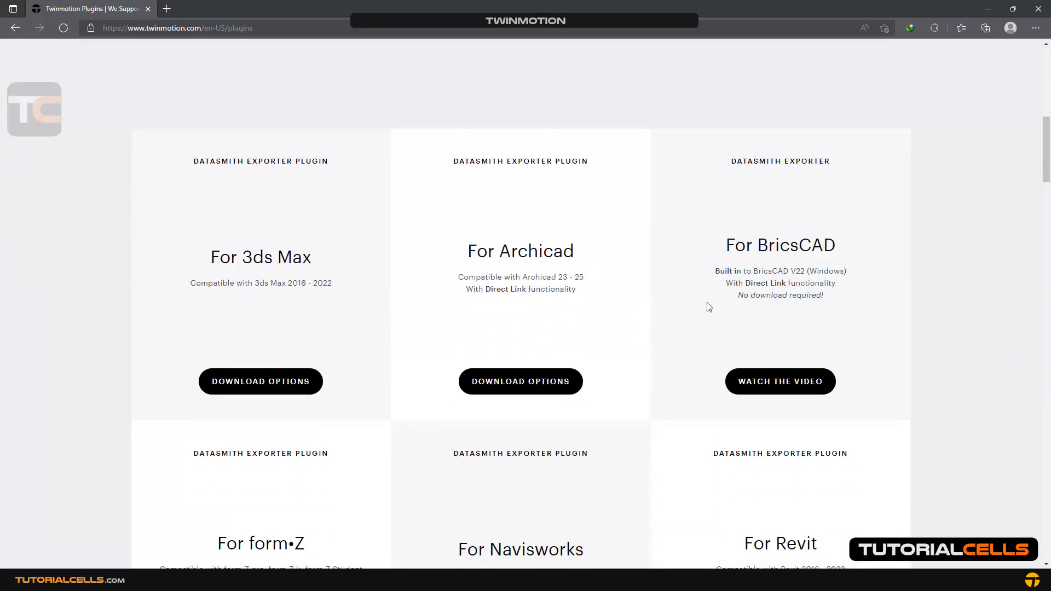
scroll(706, 310, down, 4)
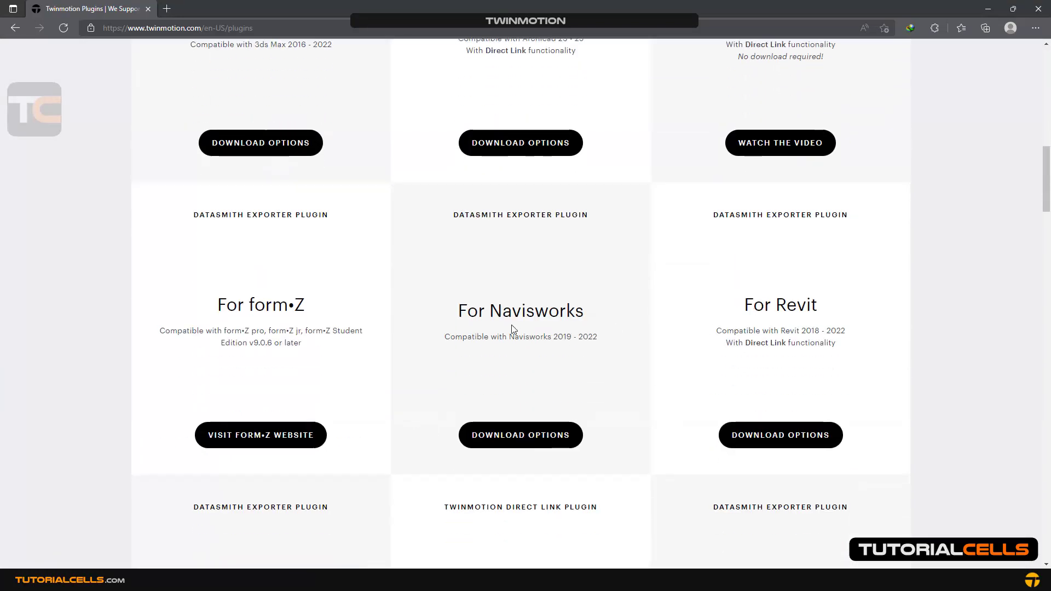
scroll(511, 329, down, 1)
scroll(246, 277, down, 4)
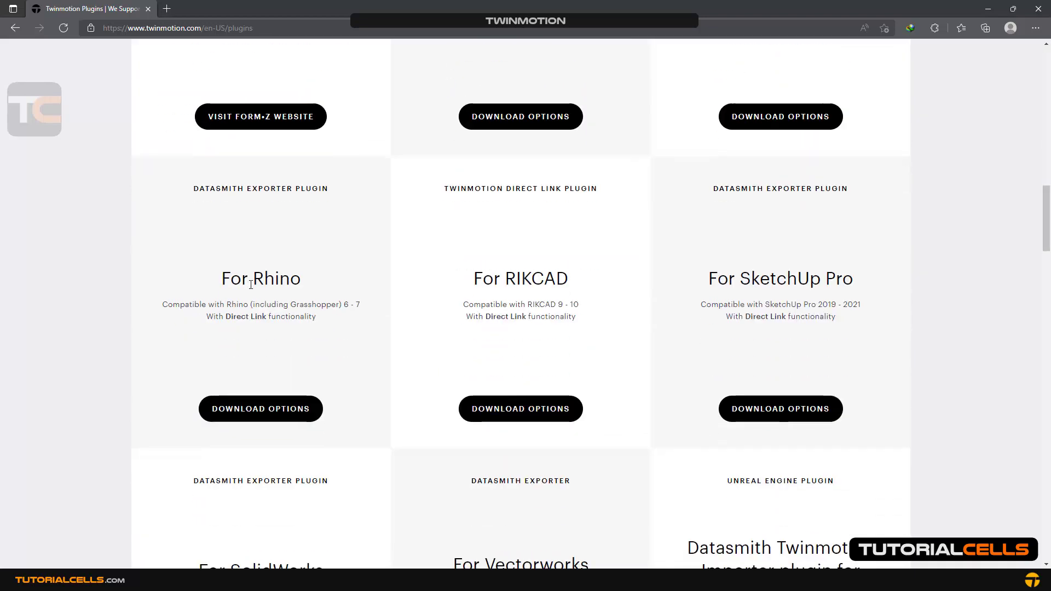
scroll(251, 284, down, 9)
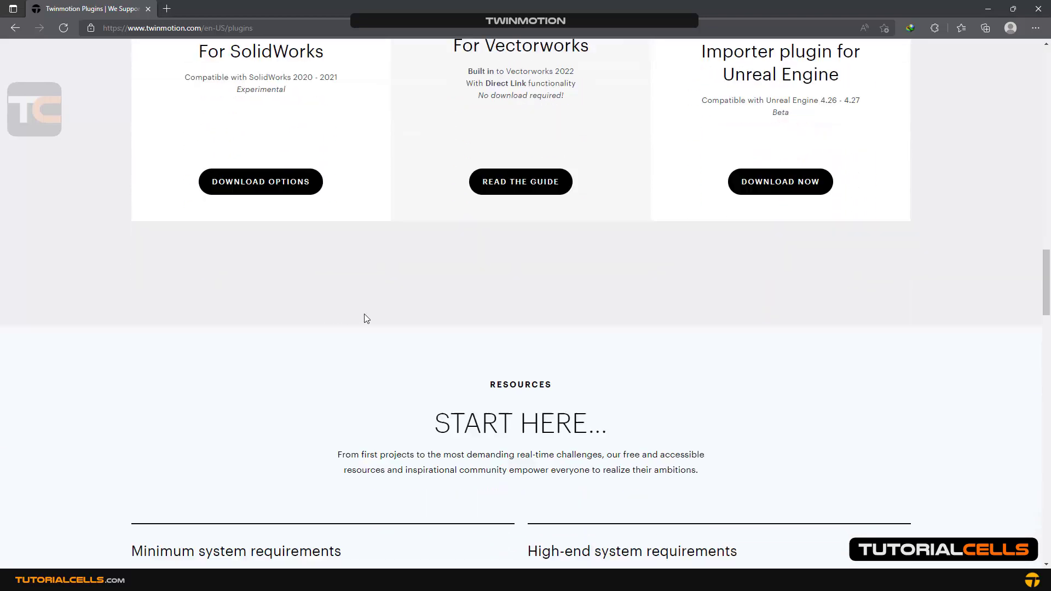
scroll(365, 317, down, 5)
scroll(365, 316, up, 12)
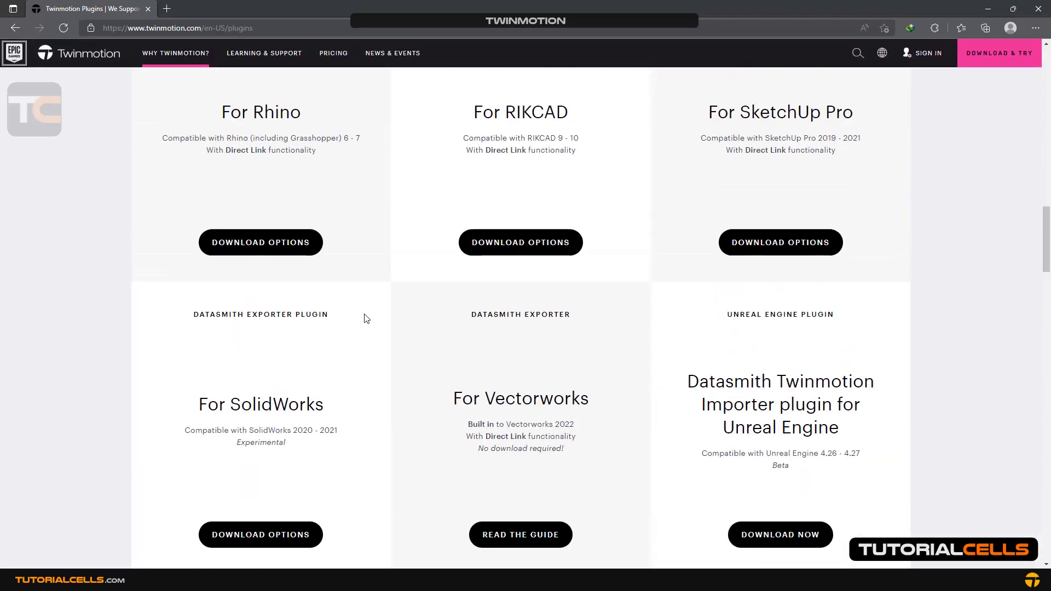
scroll(367, 319, up, 12)
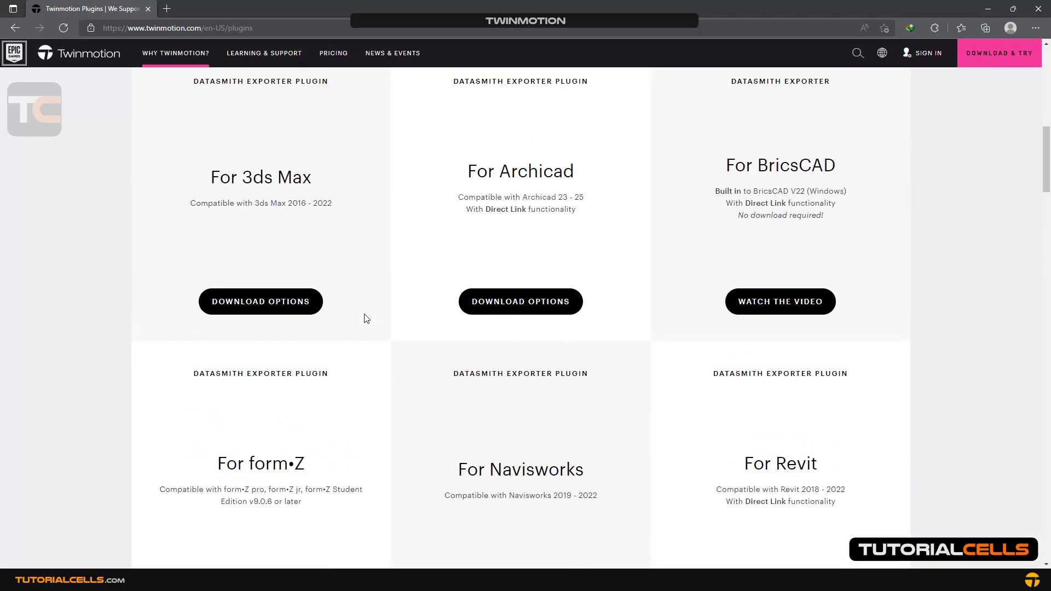
scroll(366, 318, down, 2)
scroll(366, 318, up, 6)
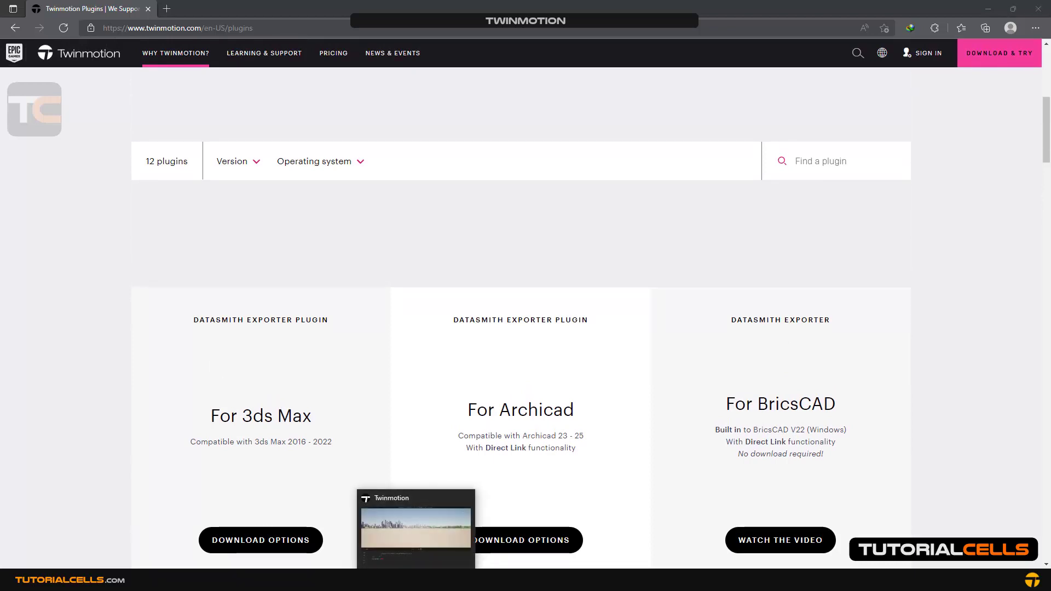
click(416, 580)
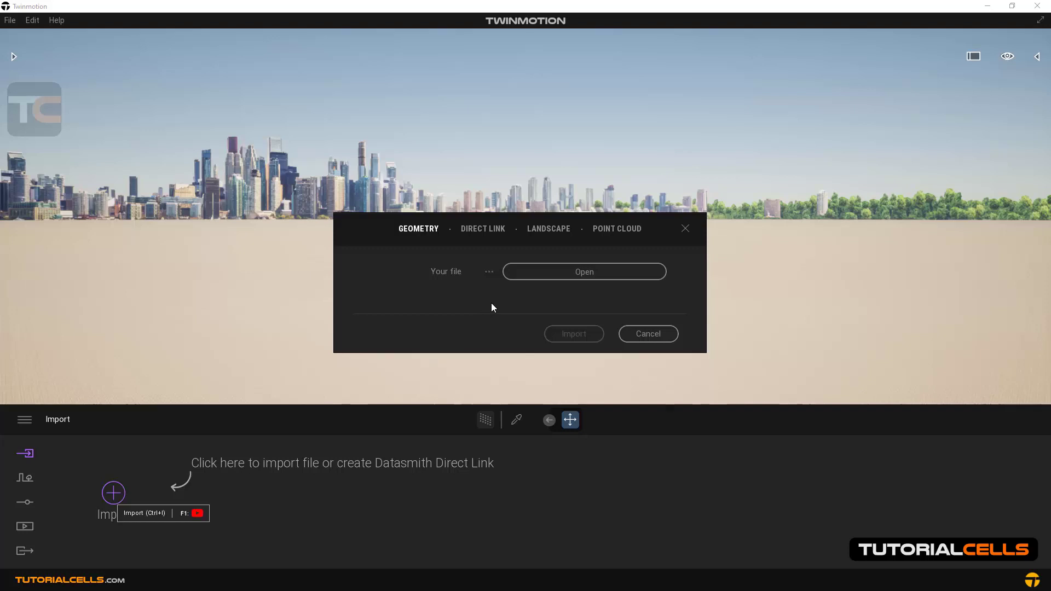
Open the file selection for geometry import and use the file type filter for udatasmith, fbx, skp, obj and c4d
click(518, 277)
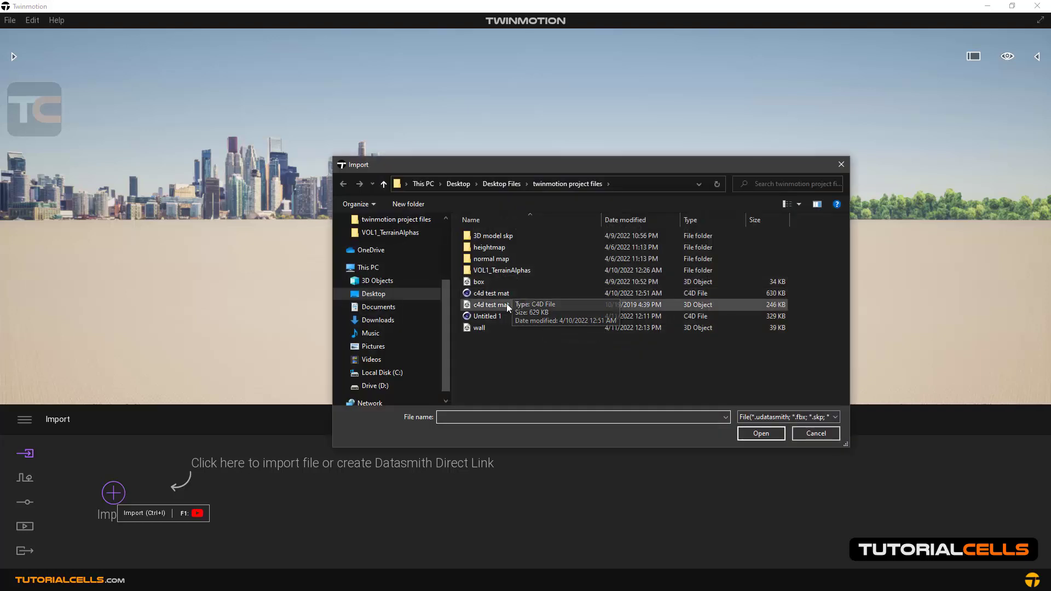
click(764, 416)
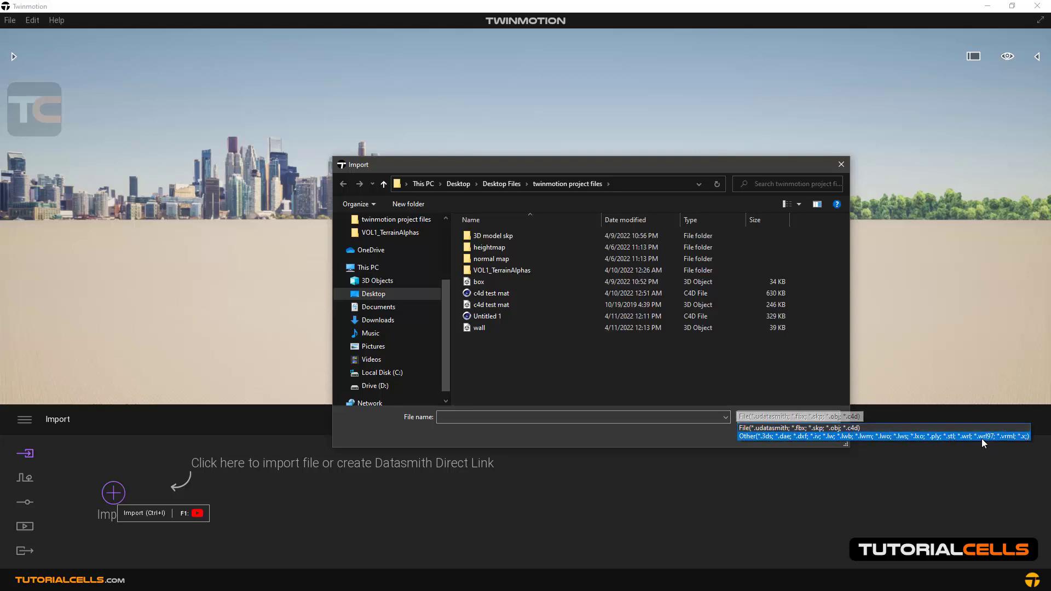
click(769, 427)
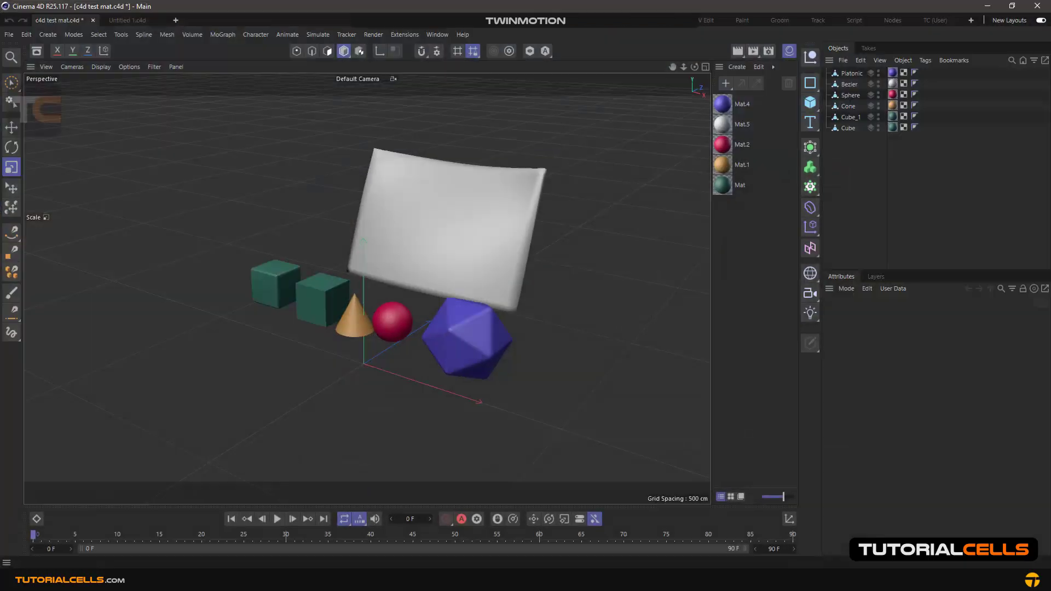
Switch to Cinema 4D and inspect the c4d test mat scene, selecting all objects, the sphere and the cone
mouse_move(433, 264)
alt+mouse_down()
mouse_move(311, 248)
mouse_move(445, 265)
alt+mouse_up()
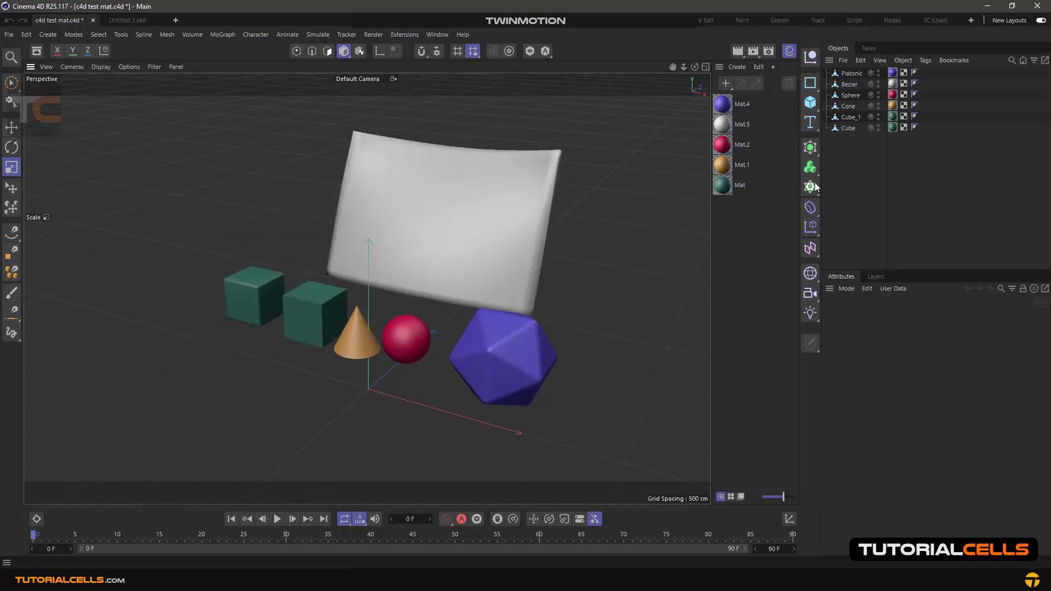
click(855, 145)
key(ctrl+a)
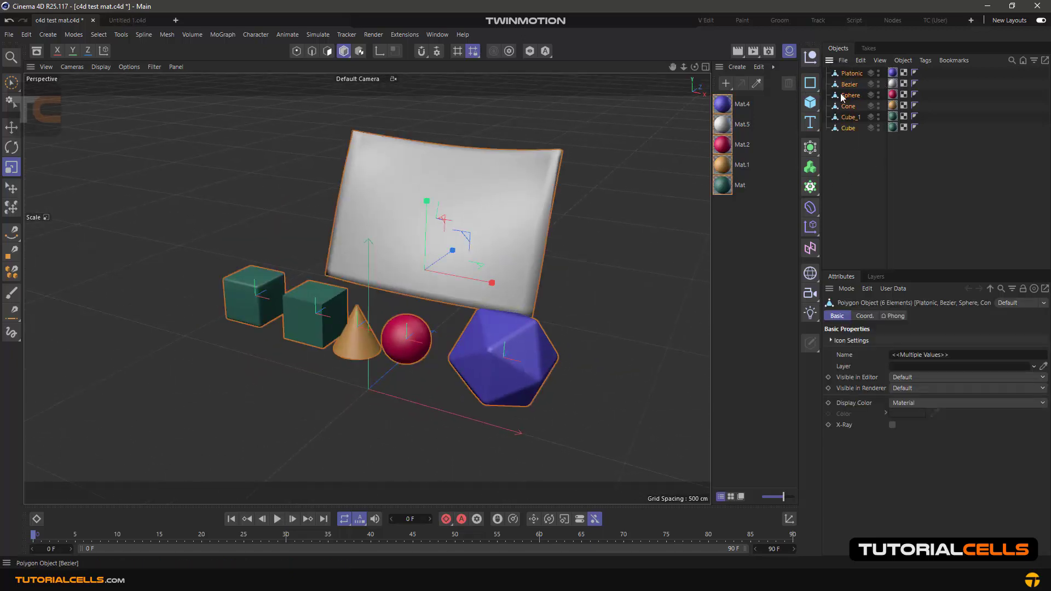
click(416, 339)
click(354, 332)
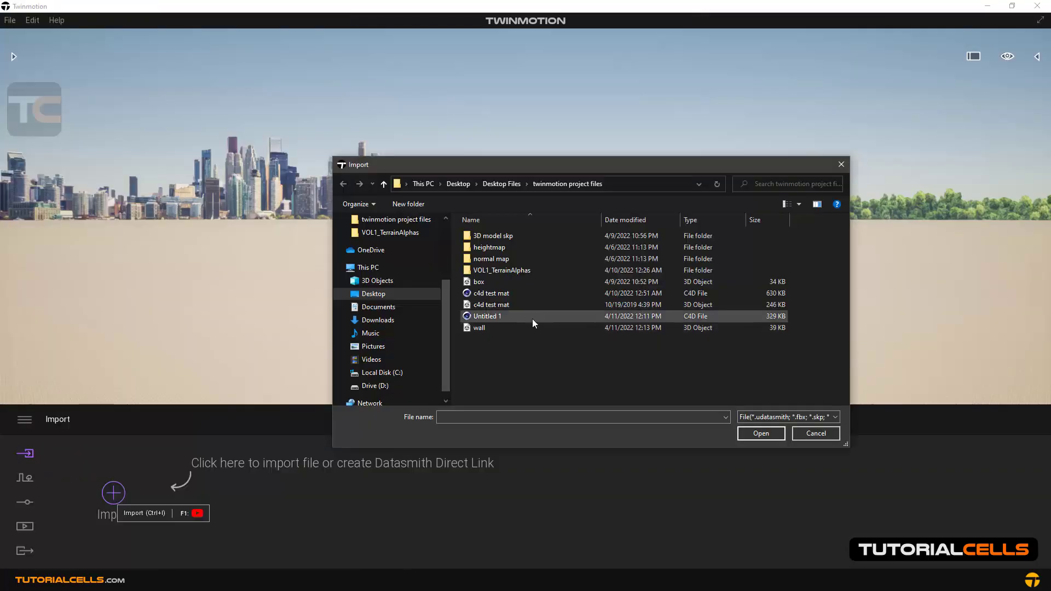
Choose the c4d test mat FBX as the geometry file in Twinmotion and display its import options
click(516, 304)
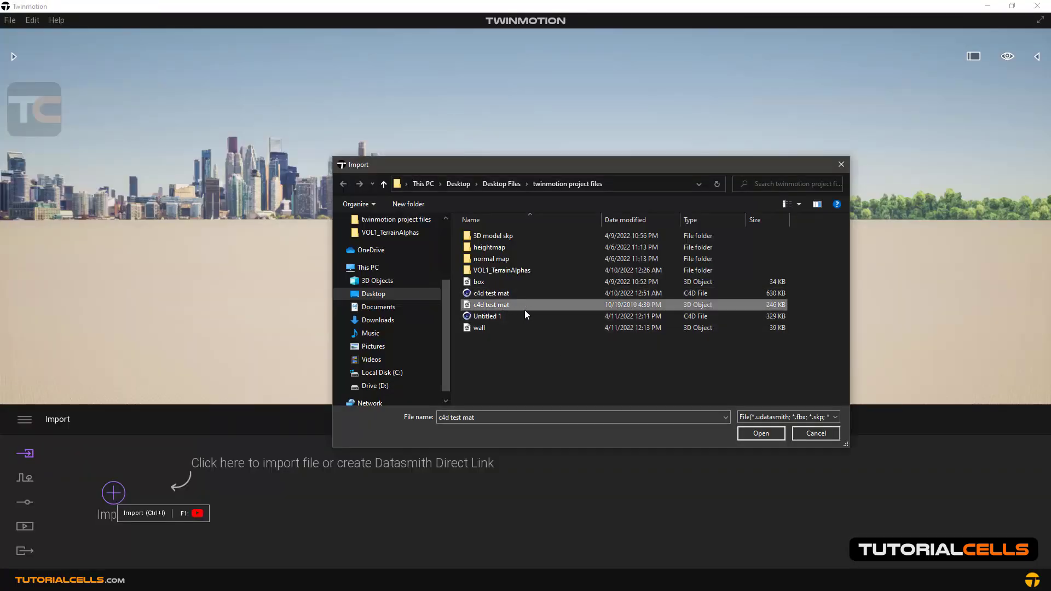
click(744, 434)
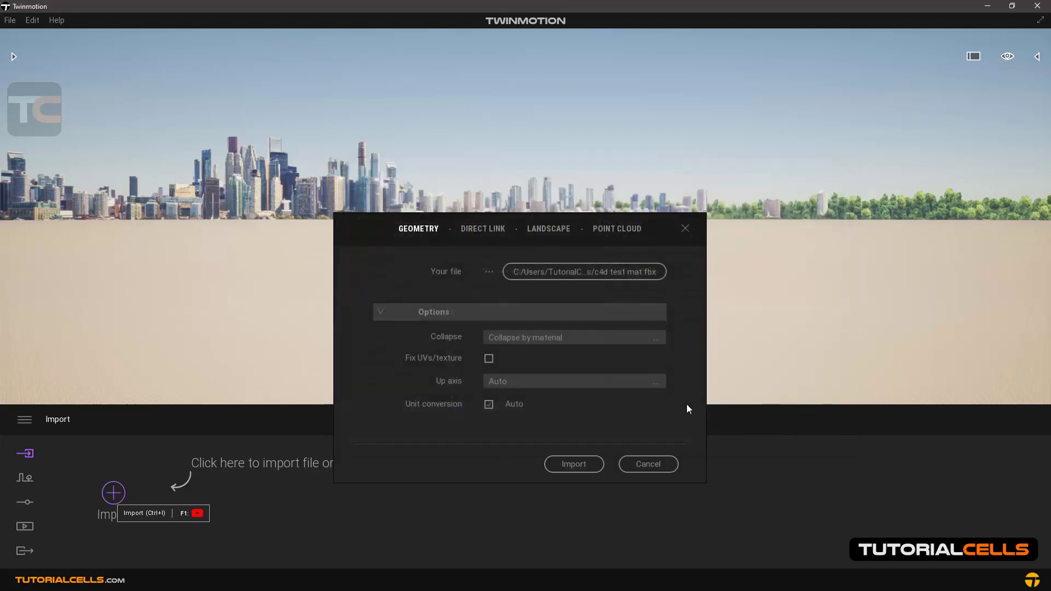
click(415, 296)
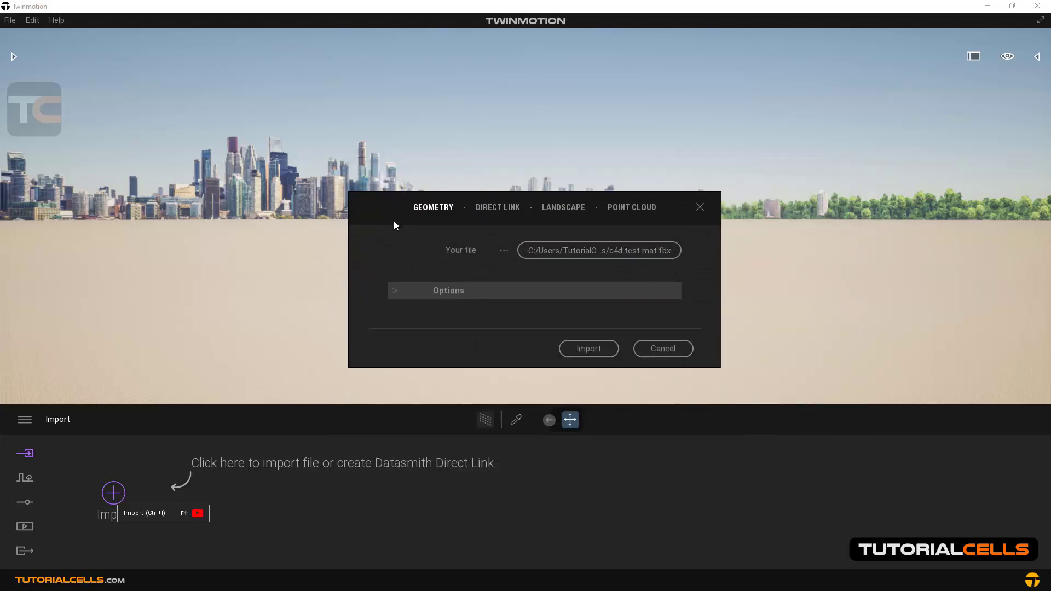
click(429, 238)
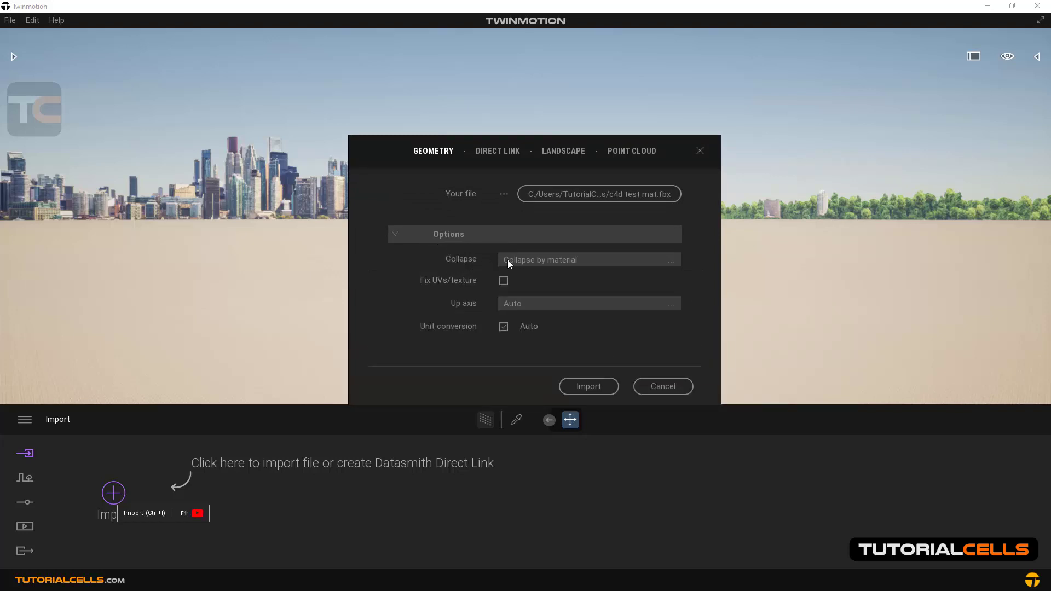
Set the Collapse option to Collapse all and import the file
click(660, 261)
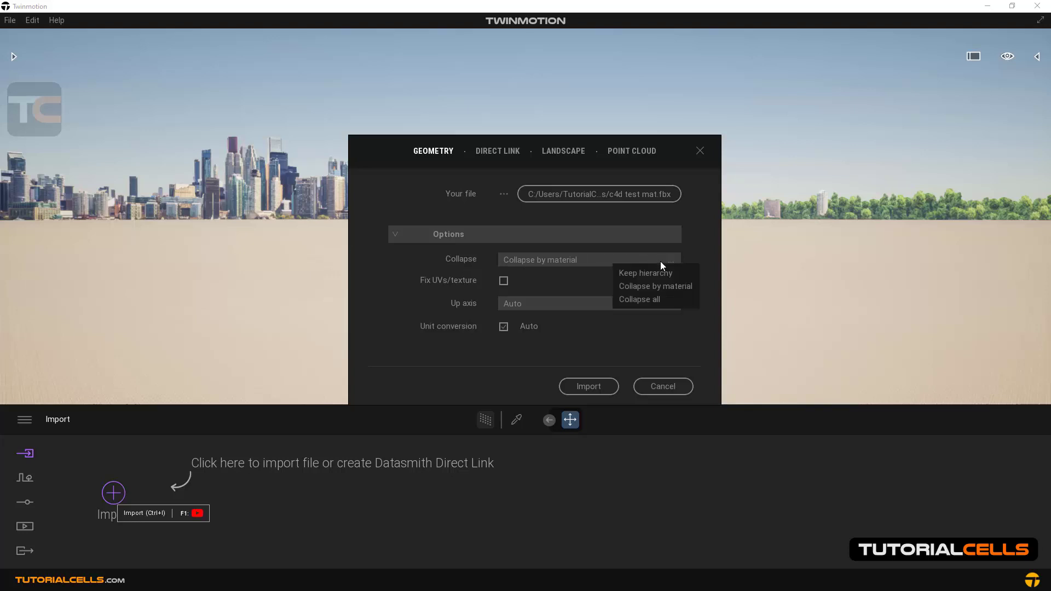
click(637, 301)
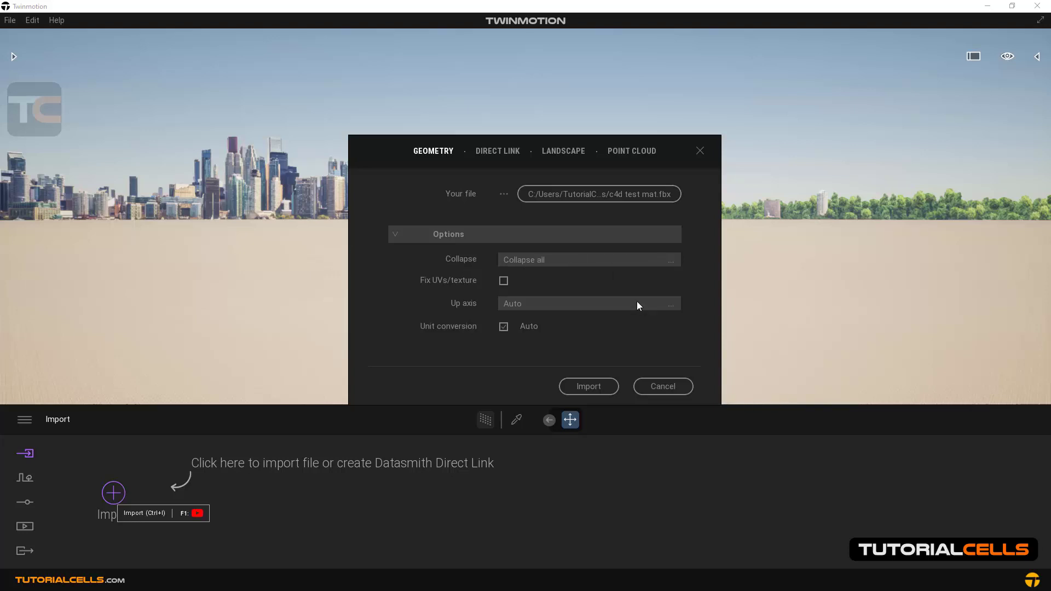
click(596, 387)
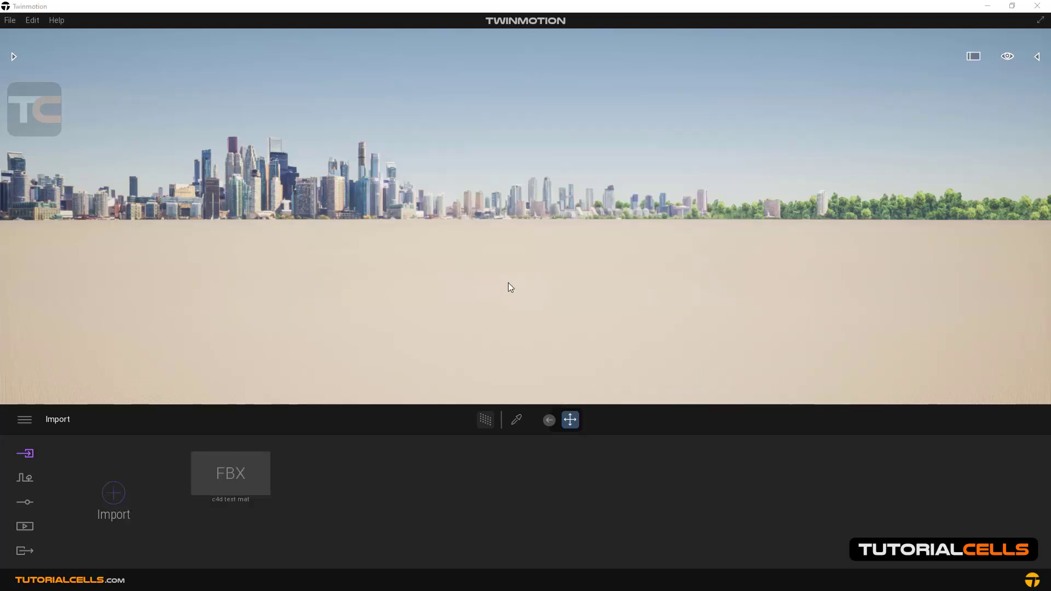
Switch to Cinema 4D to review the original objects, and return to Twinmotion to look around the scene
click(496, 580)
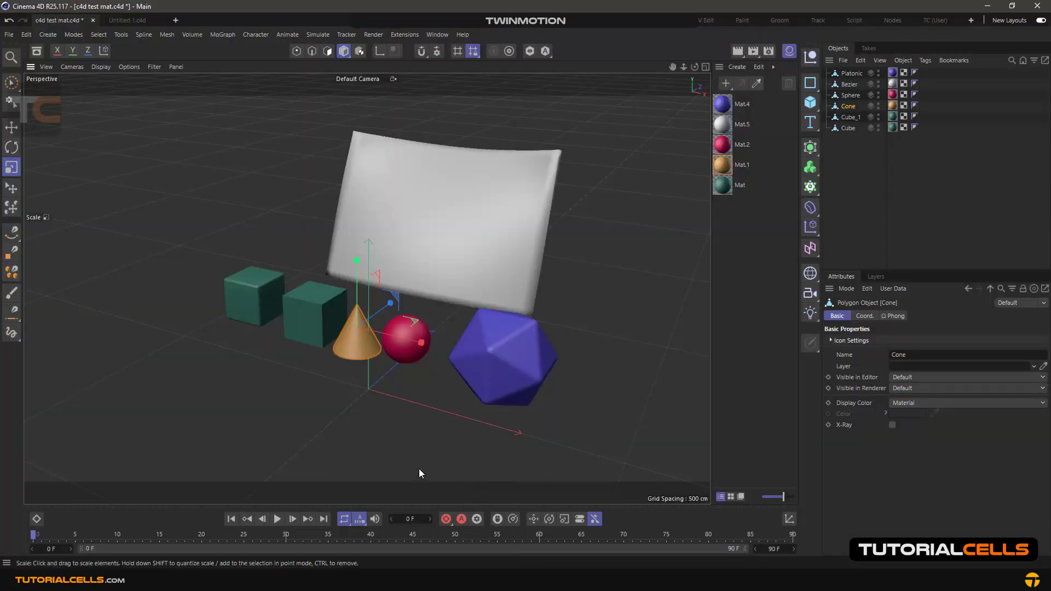
mouse_move(416, 579)
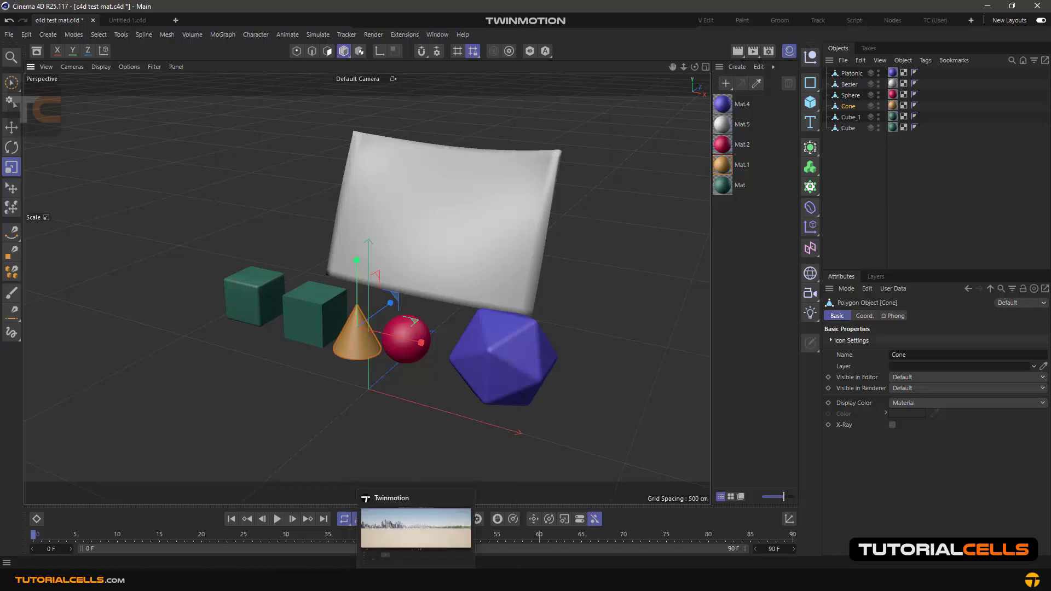
click(416, 527)
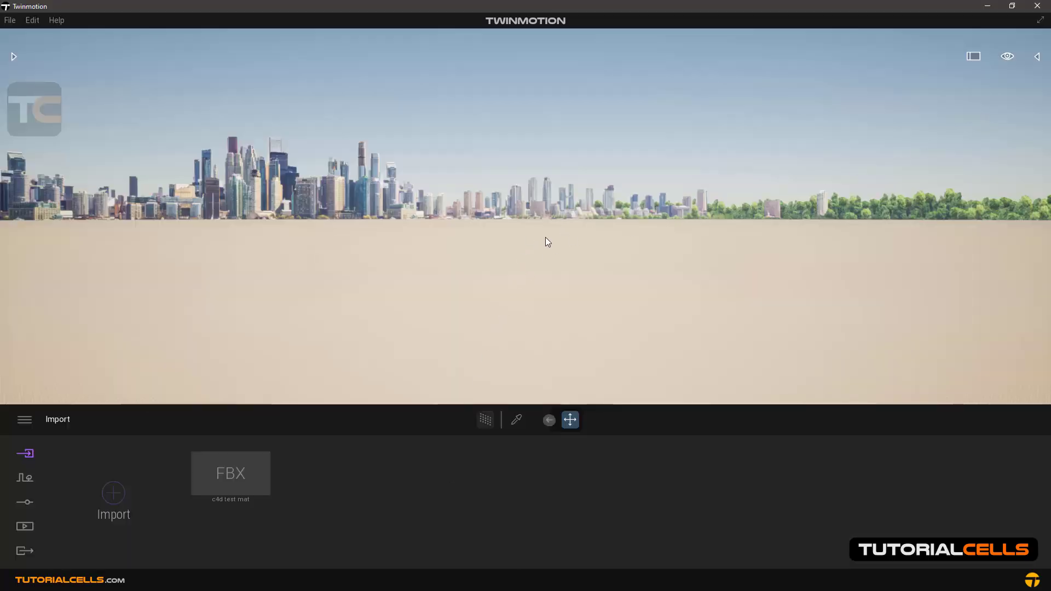
mouse_move(646, 204)
right_down()
mouse_move(637, 203)
mouse_move(647, 204)
right_up()
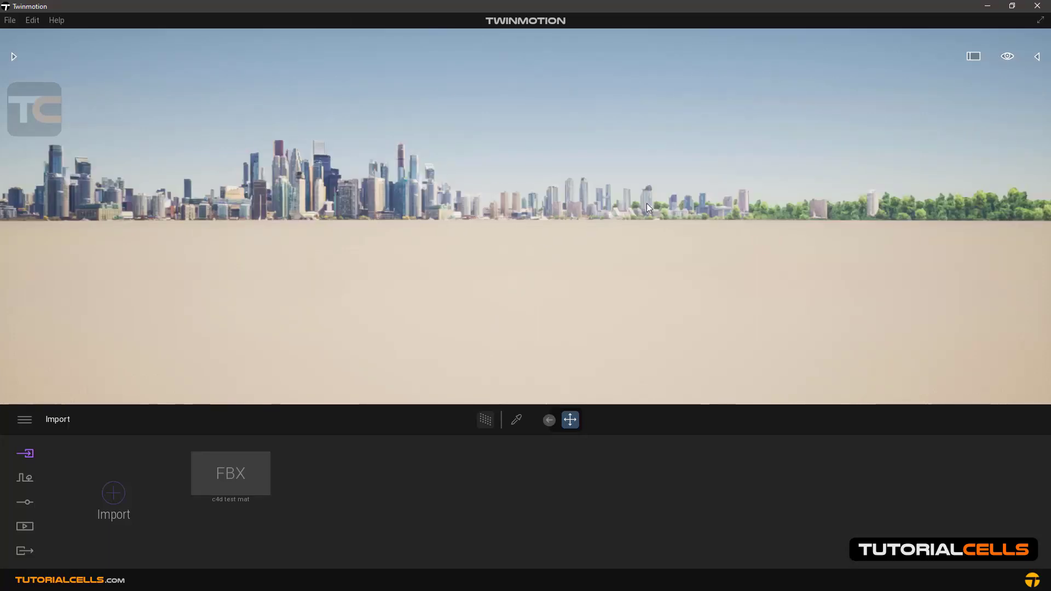
Show the scene graph and inspect its entries, selecting the Starting Ground and the Scene graph root
click(1037, 58)
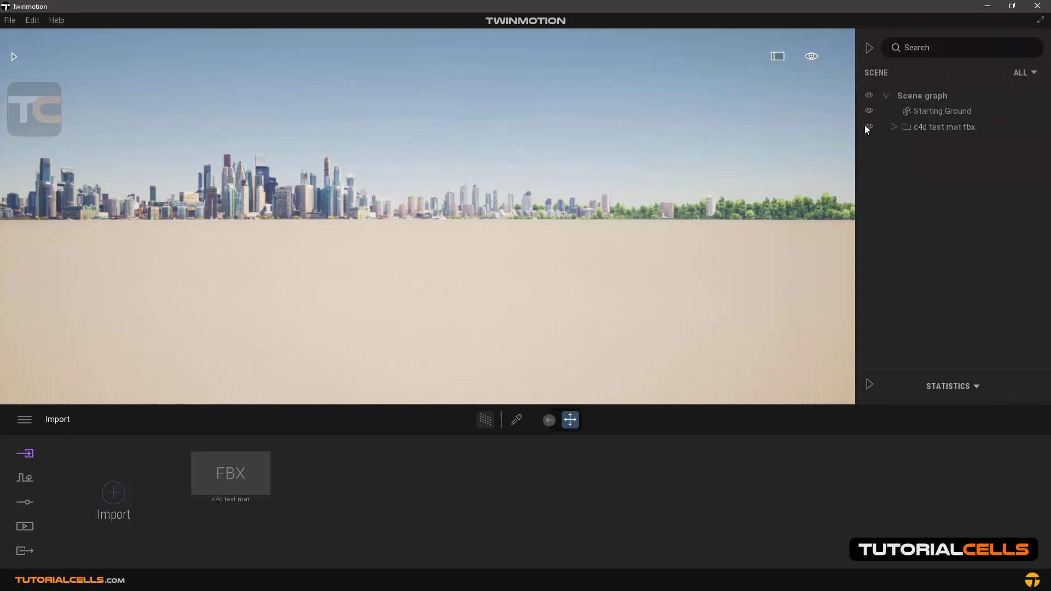
click(921, 111)
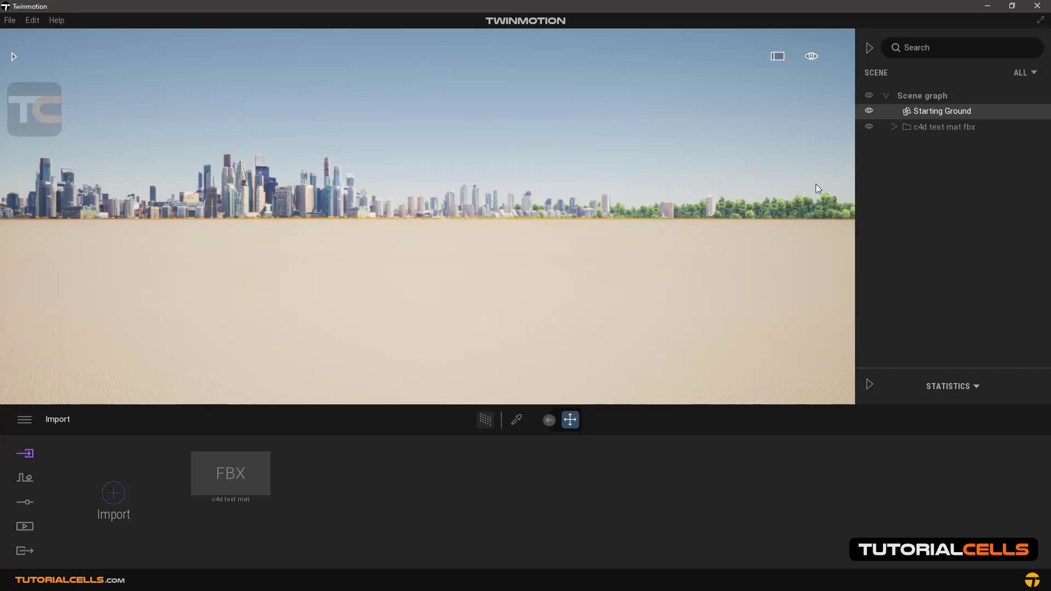
click(887, 99)
click(887, 98)
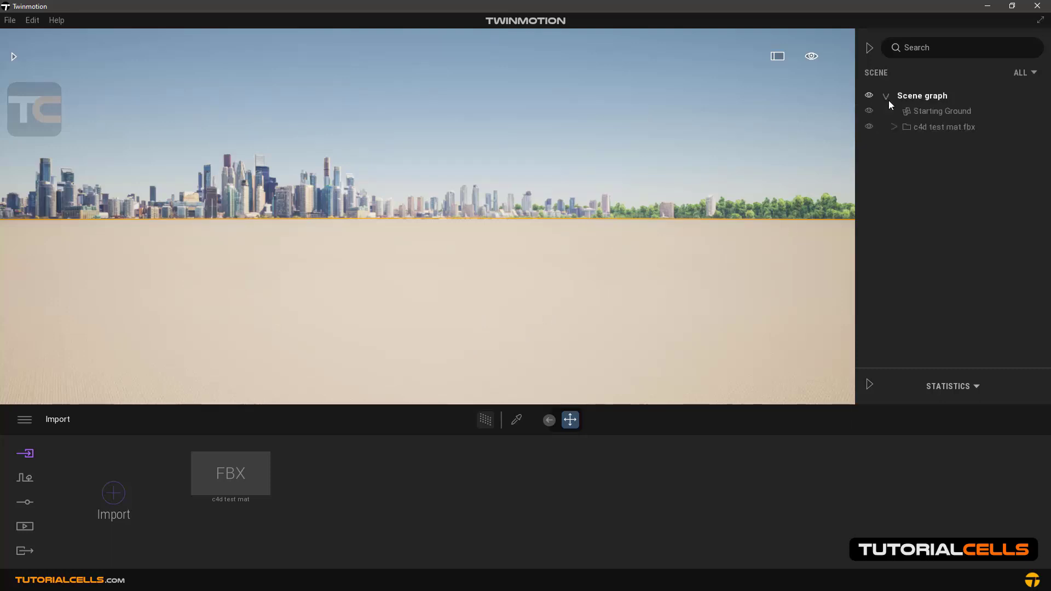
Expand the c4d test mat.fbx folder in the scene graph, focus on its c4d test mat mesh and examine the model from several sides
click(894, 128)
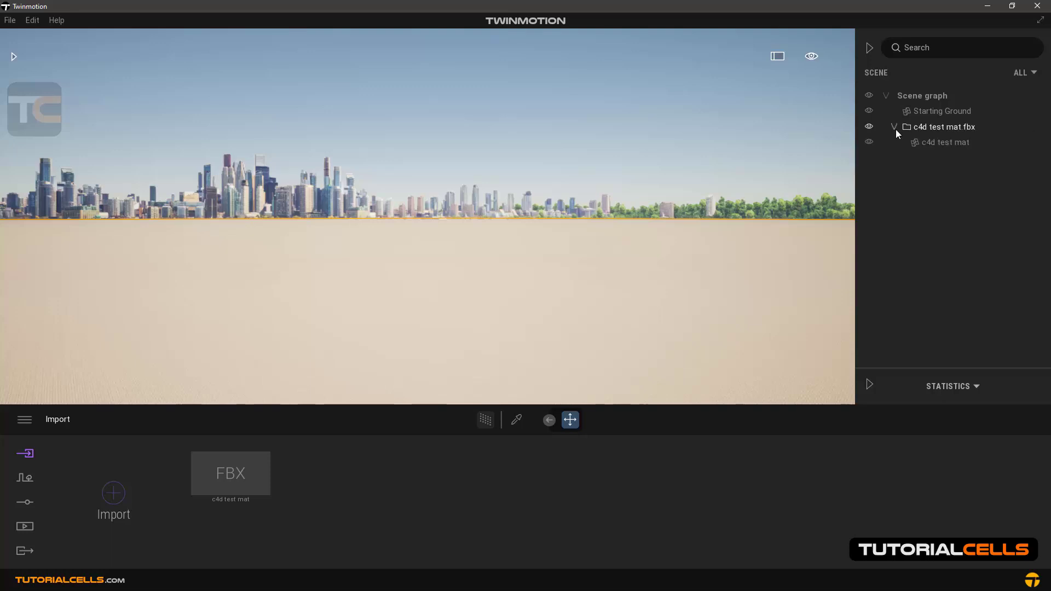
double_click(925, 143)
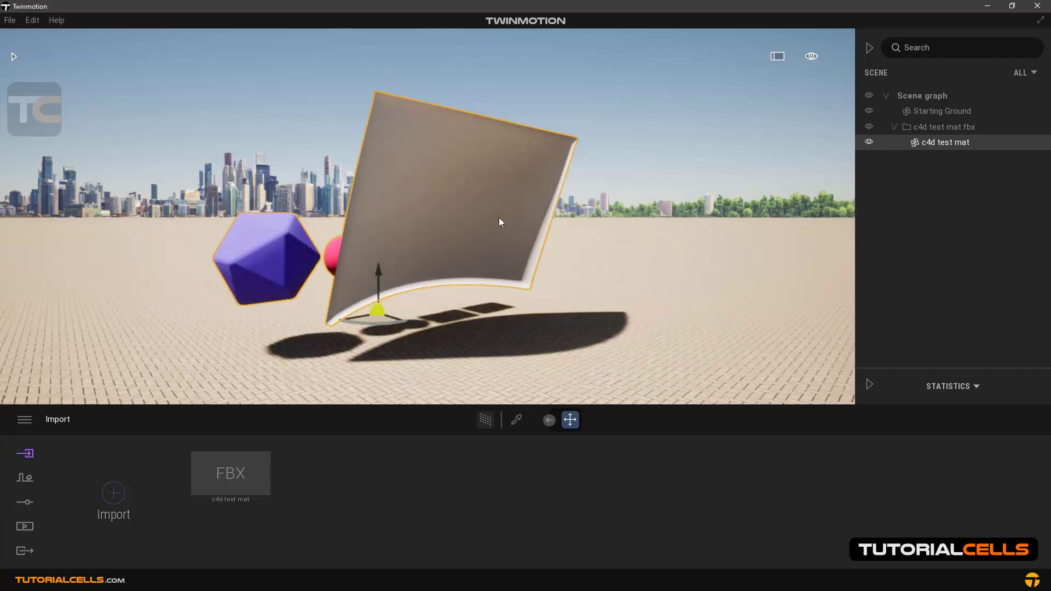
shift+middle_drag(498, 218, 624, 225)
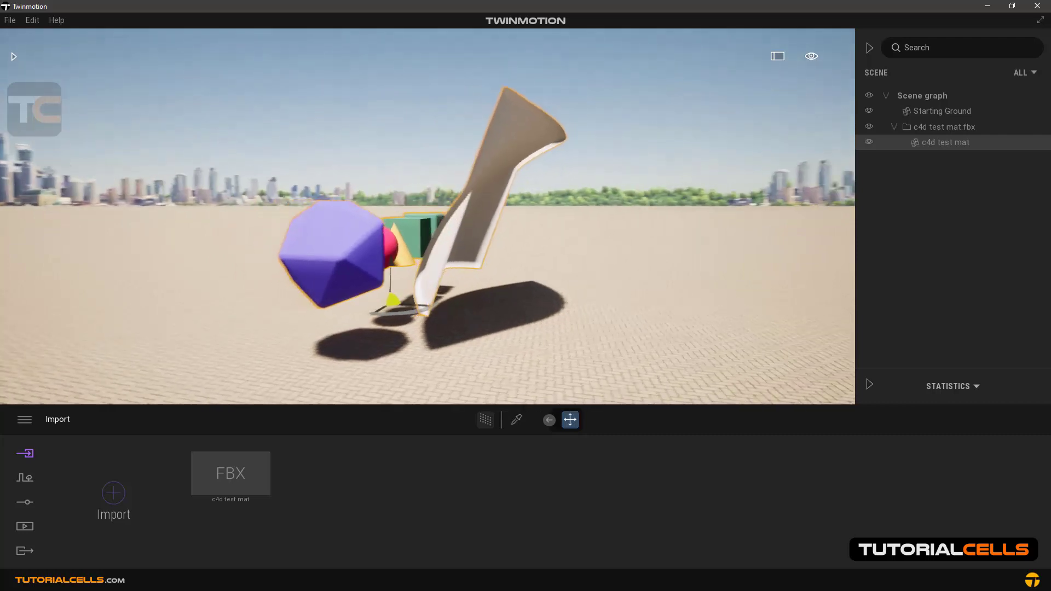
shift+middle_drag(385, 229, 484, 223)
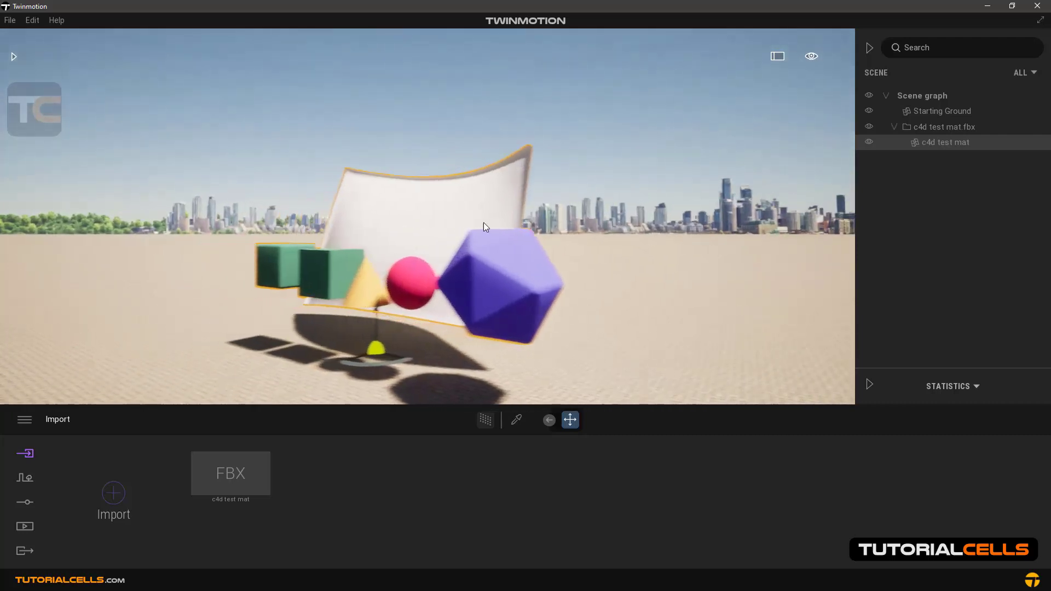
right_drag(413, 241, 285, 252)
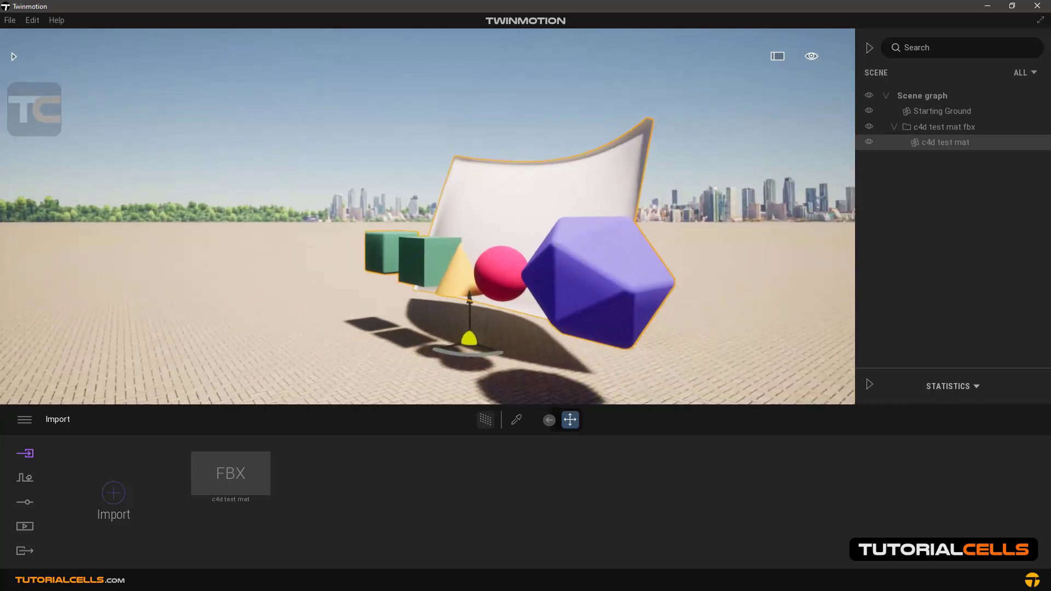
scroll(413, 239, down, 3)
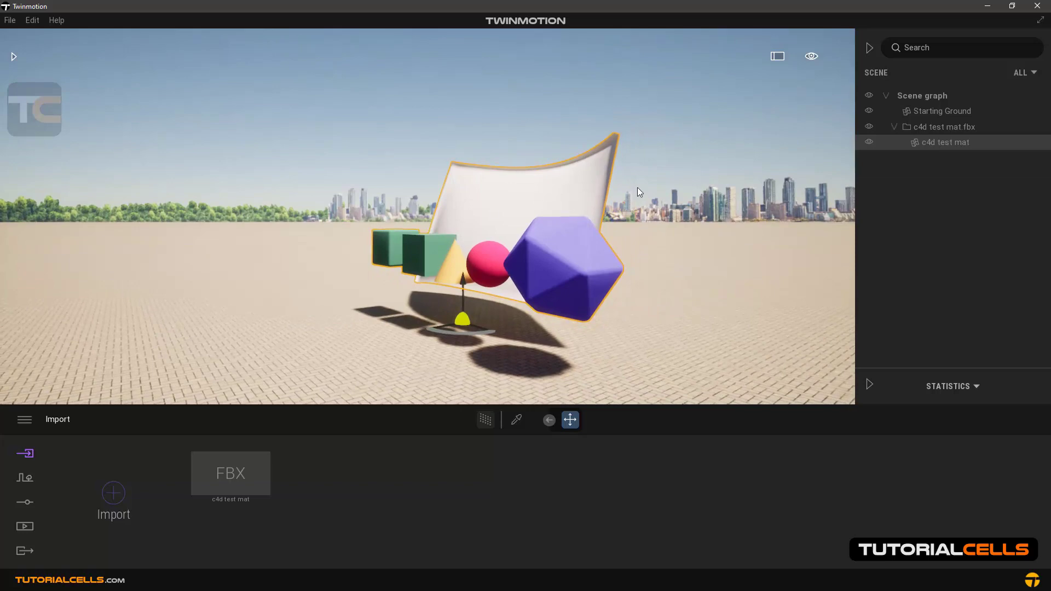
scroll(595, 201, up, 2)
middle_drag(607, 214, 502, 228)
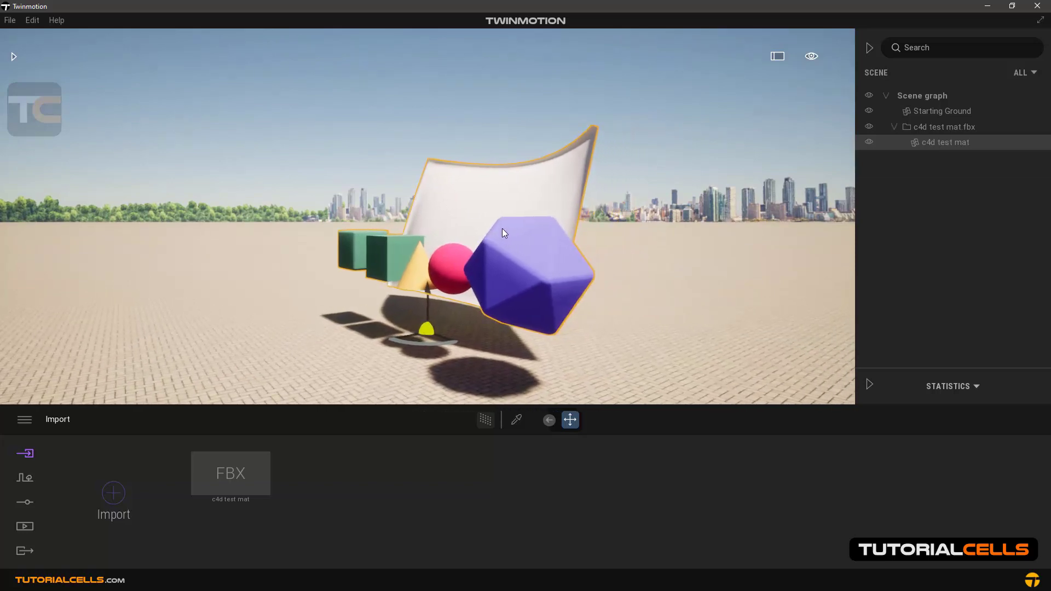
Switch to Cinema 4D to review the separate original objects, including the Sphere and Platonic, and return to Twinmotion
click(486, 580)
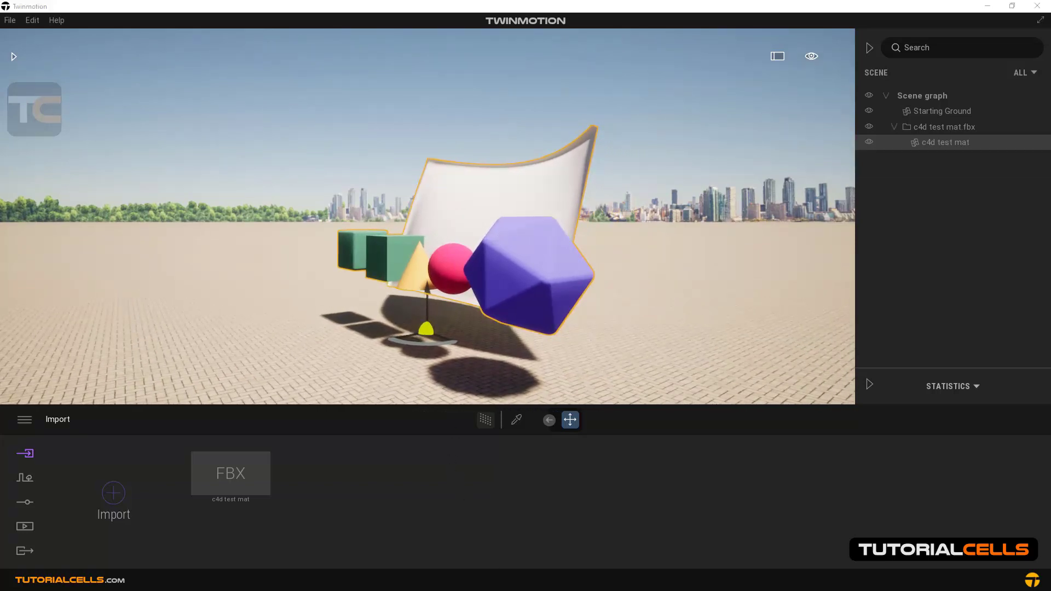
click(840, 137)
click(847, 128)
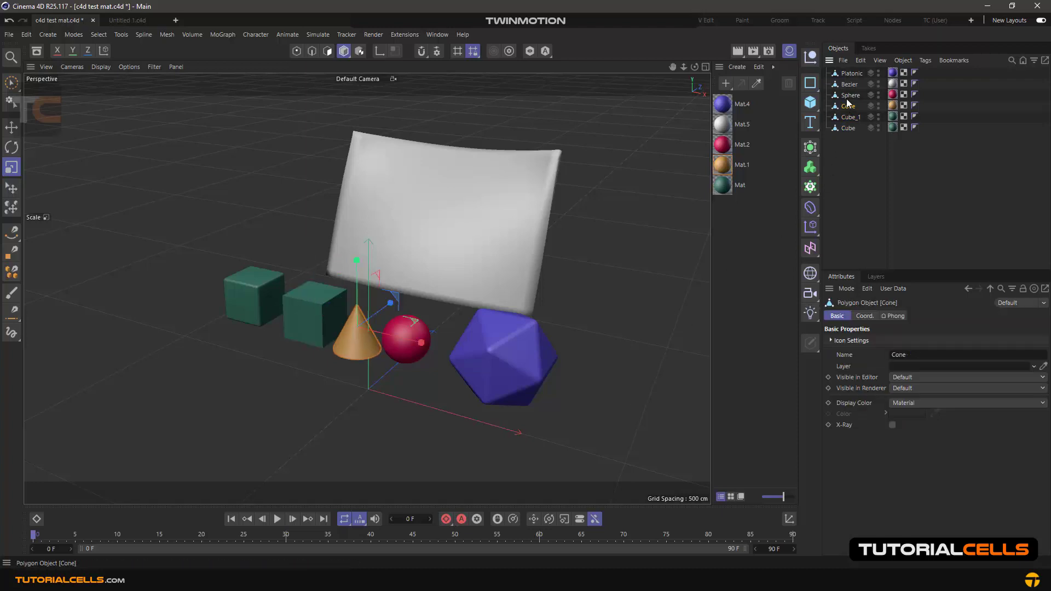
click(849, 95)
click(851, 73)
click(431, 579)
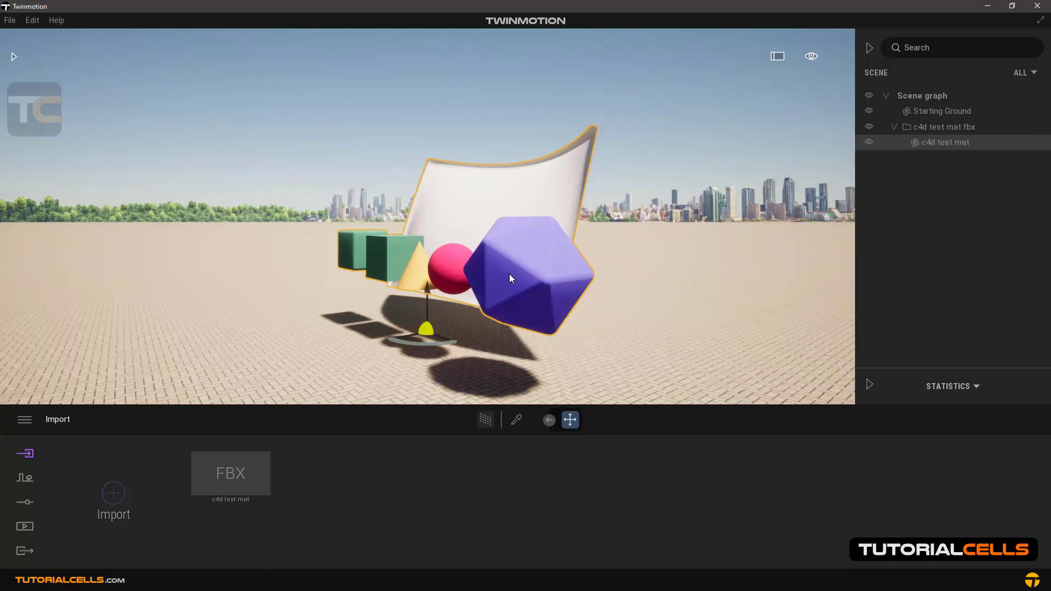
Rotate the whole collapsed c4d test mat model slightly about its vertical axis
key(e)
right_drag(510, 271, 494, 295)
key(e)
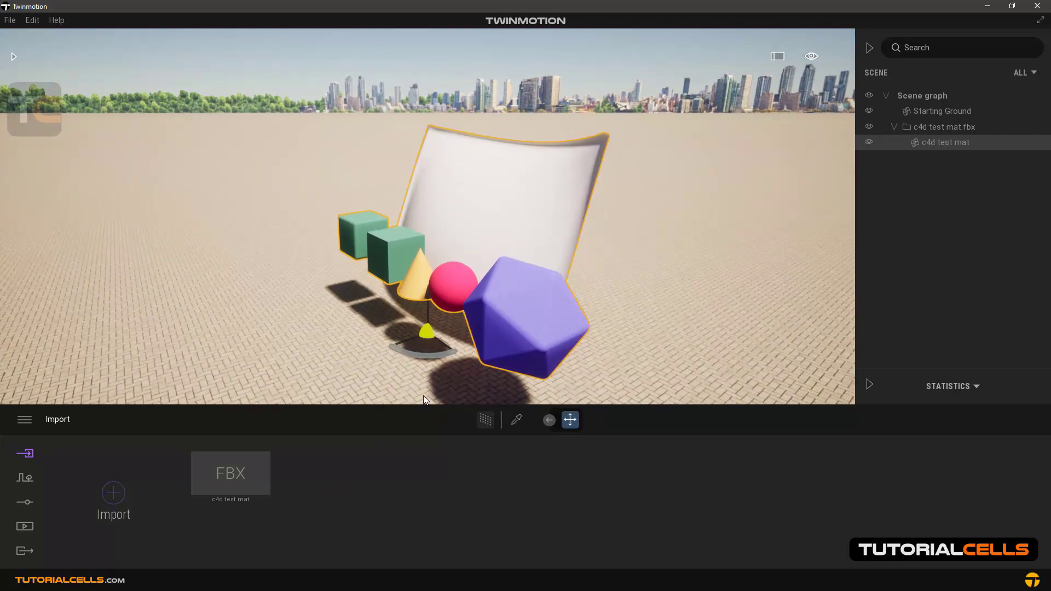
drag(429, 357, 454, 350)
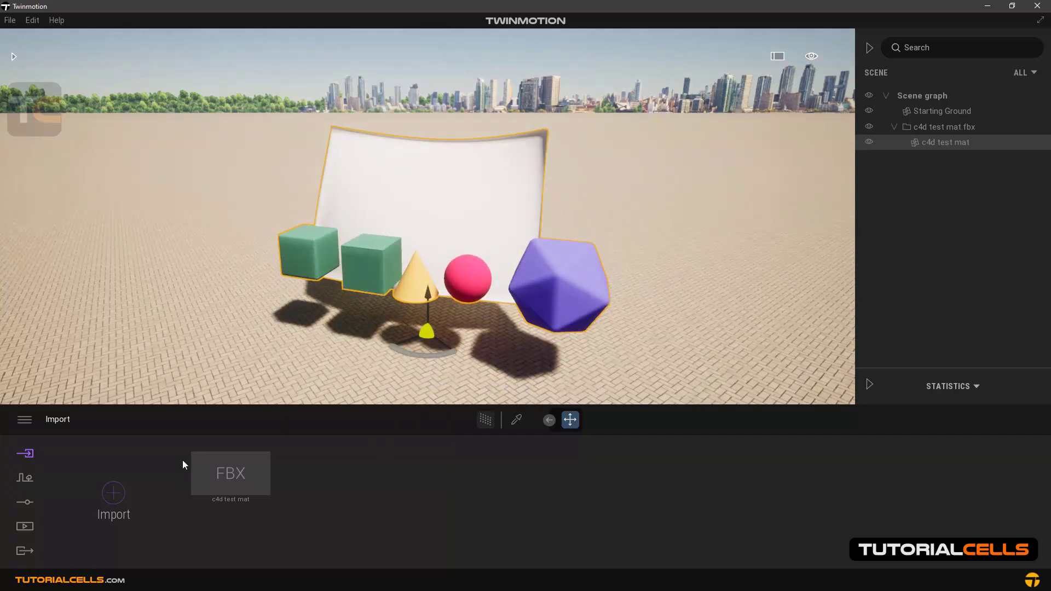
Remove the c4d test mat file from the imports and delete its c4d test mat.fbx folder from the scene graph
mouse_move(221, 471)
click(222, 444)
click(199, 433)
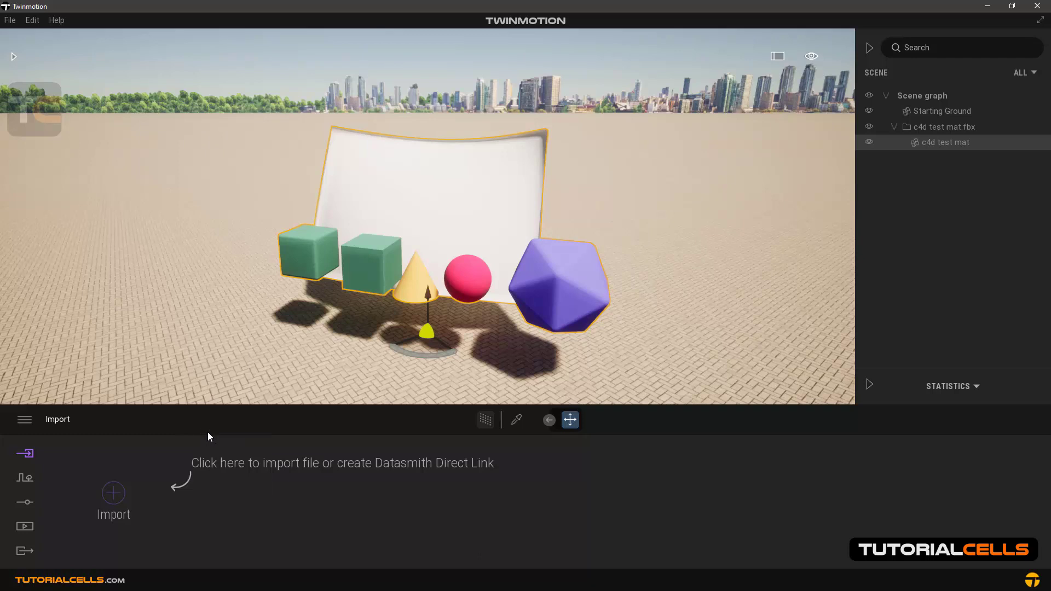
click(929, 131)
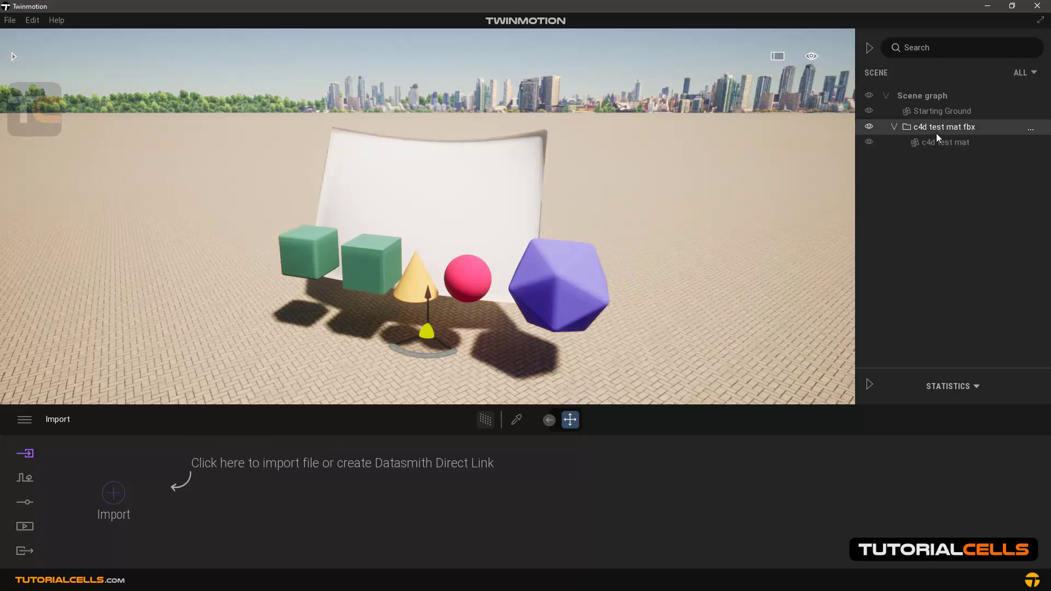
key(Delete)
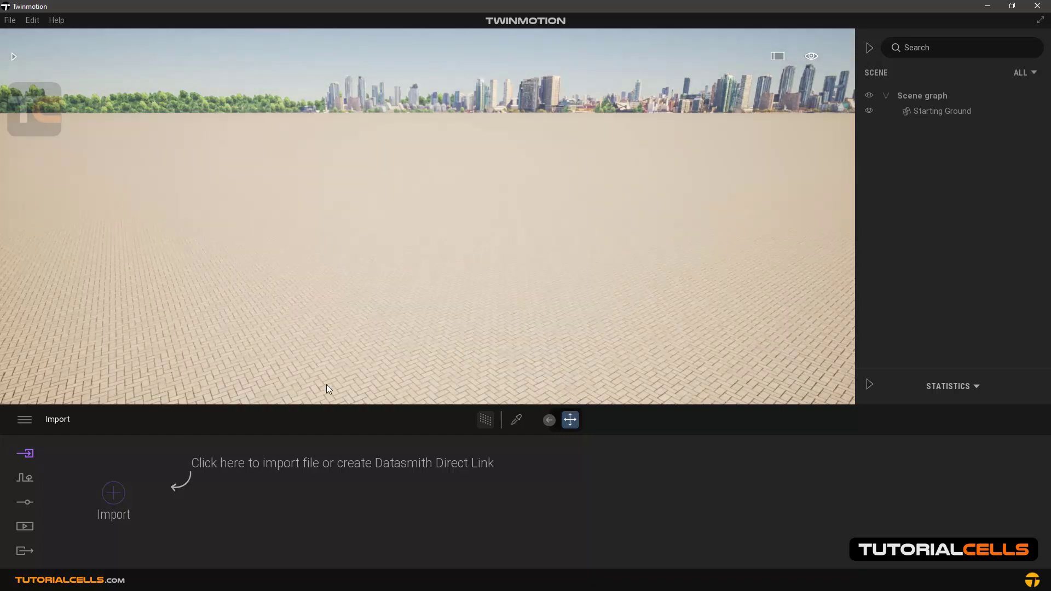
Import the c4d test mat FBX file as geometry with the Collapse option set to Collapse by material
click(120, 484)
click(541, 274)
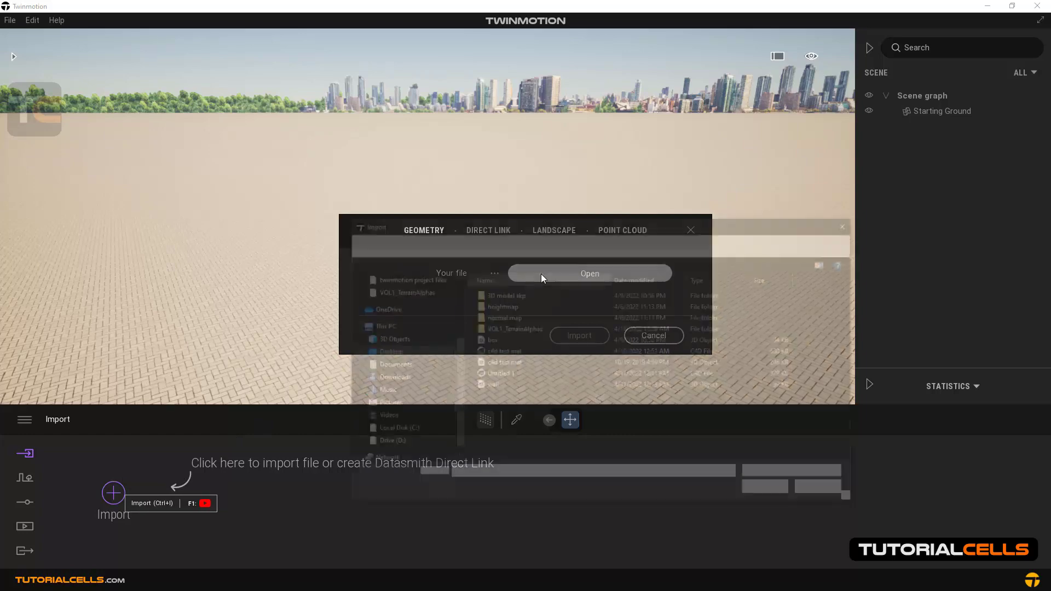
click(520, 363)
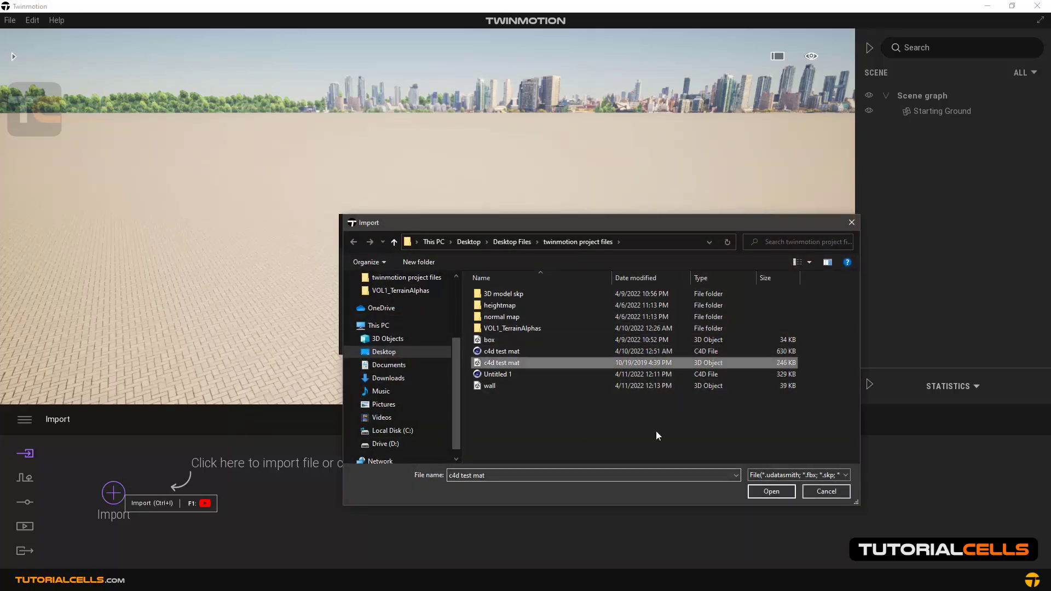
click(761, 488)
click(536, 339)
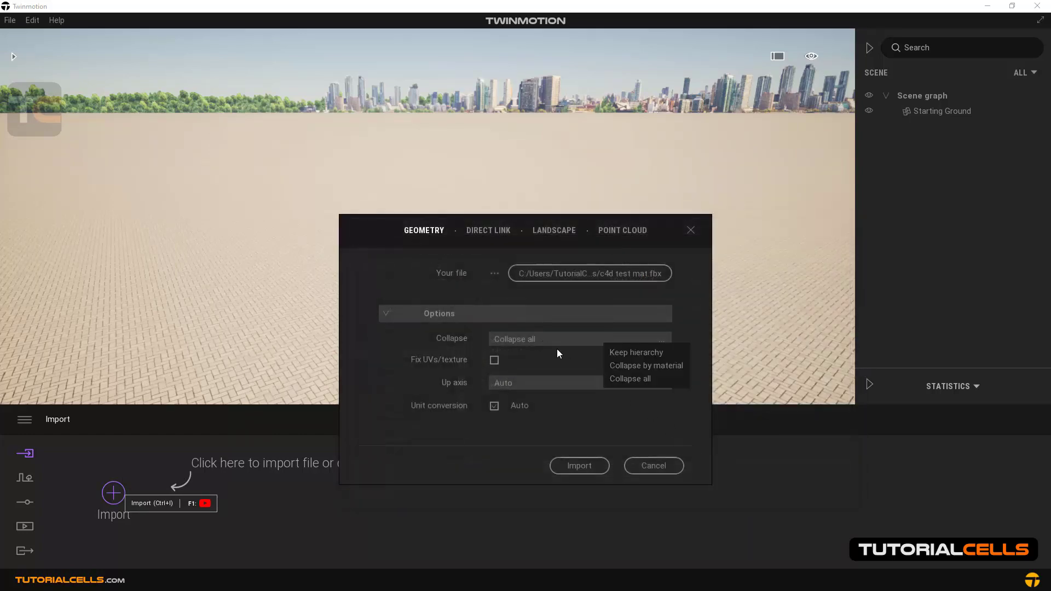
click(633, 363)
click(588, 468)
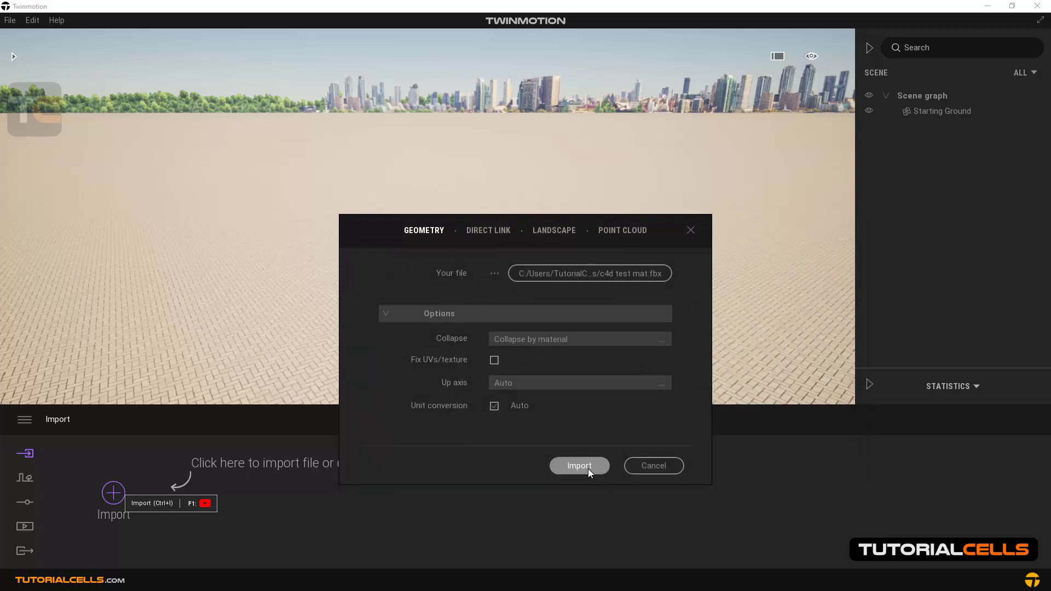
click(595, 386)
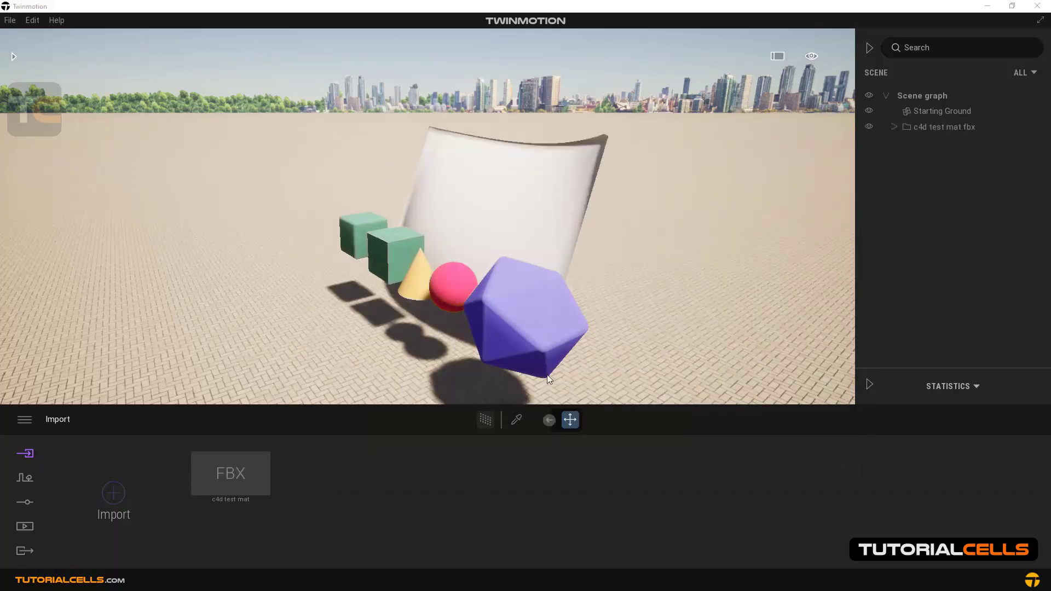
Select the green cubes, polyhedron, sphere and curved panel in turn to examine their matching material entries in the scene graph
click(392, 257)
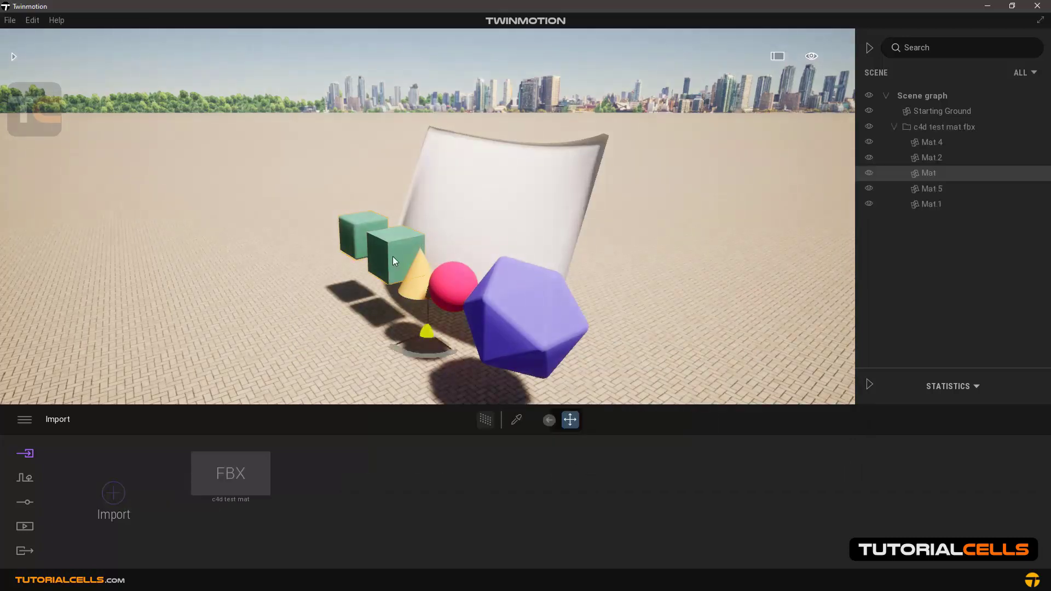
click(511, 322)
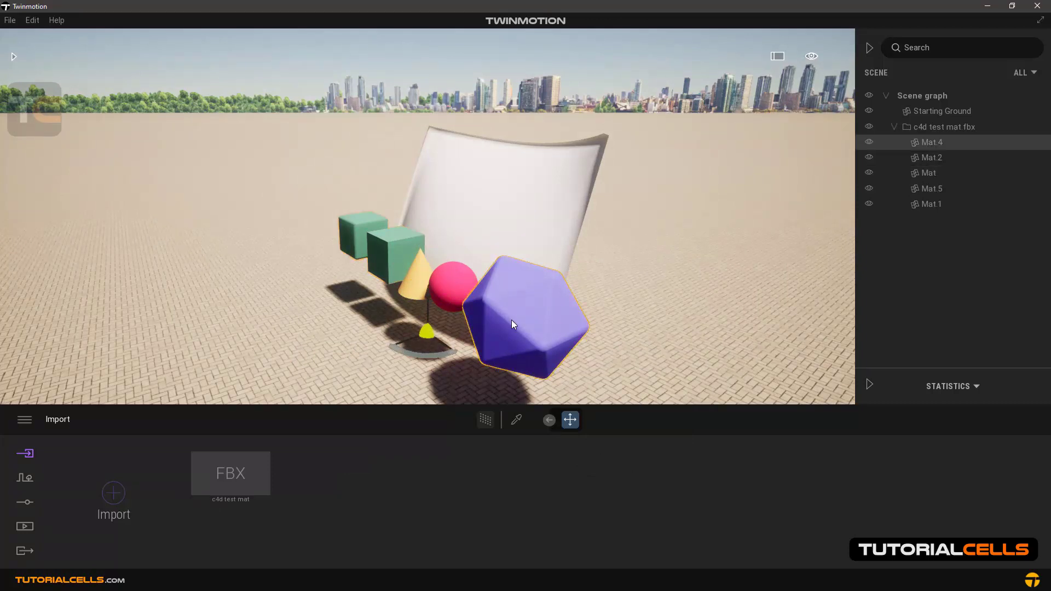
click(457, 284)
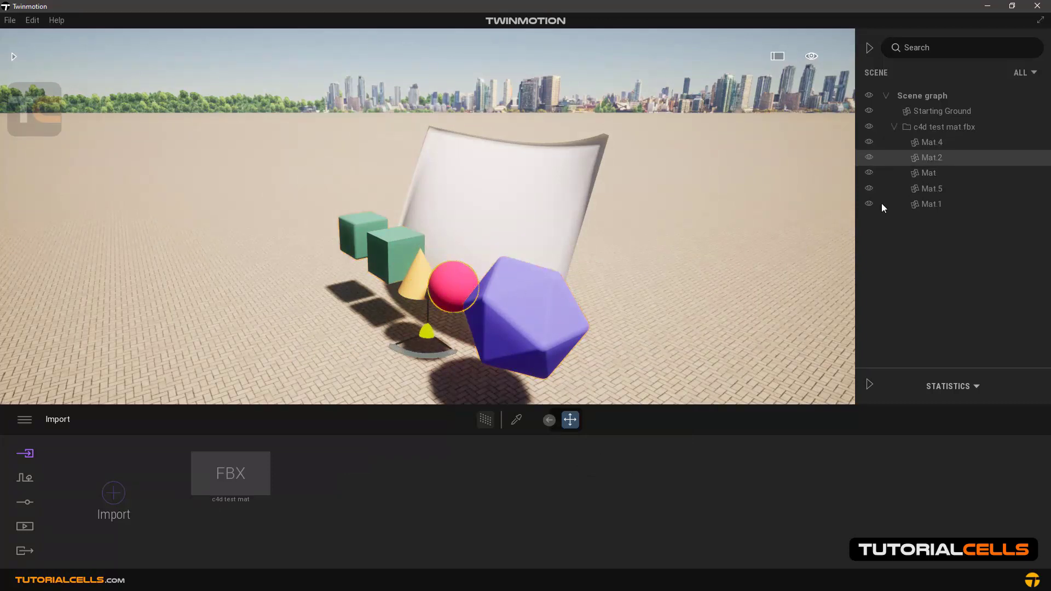
click(928, 173)
click(928, 187)
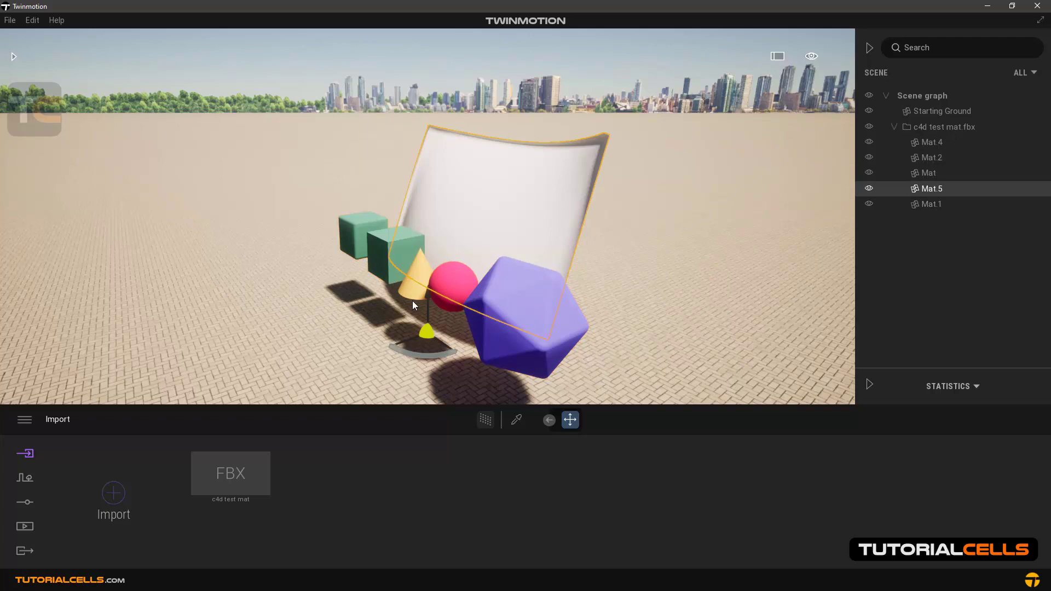
Select the two green cubes that share one material and move them together along the ground, away from the cone
click(389, 245)
key(a)
right_drag(390, 246, 444, 246)
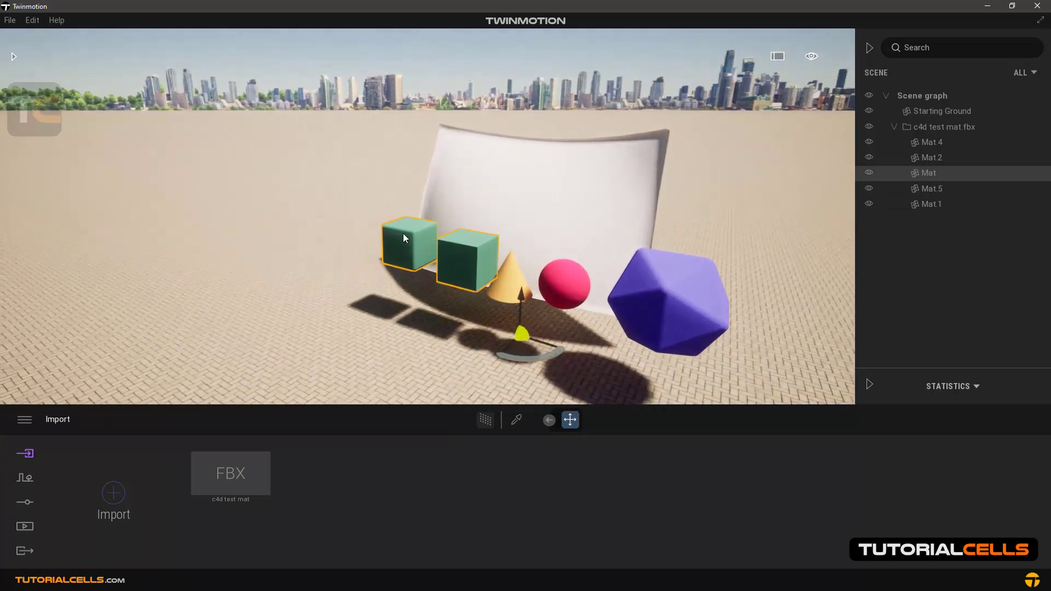
drag(530, 351, 491, 361)
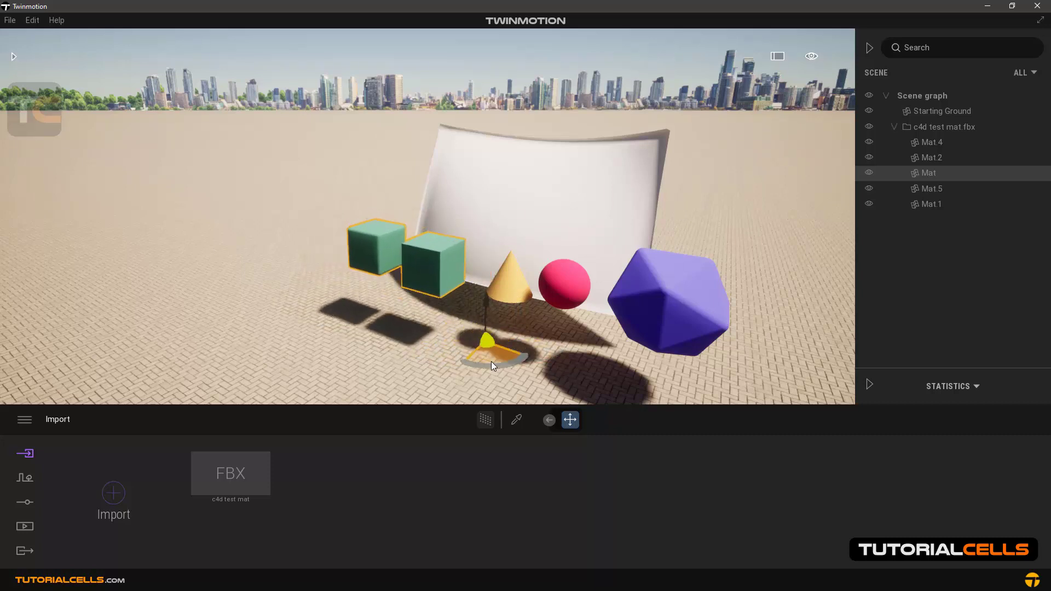
Select the cone, sphere, polyhedron and green cubes individually to check which objects can be picked separately
click(510, 294)
click(560, 285)
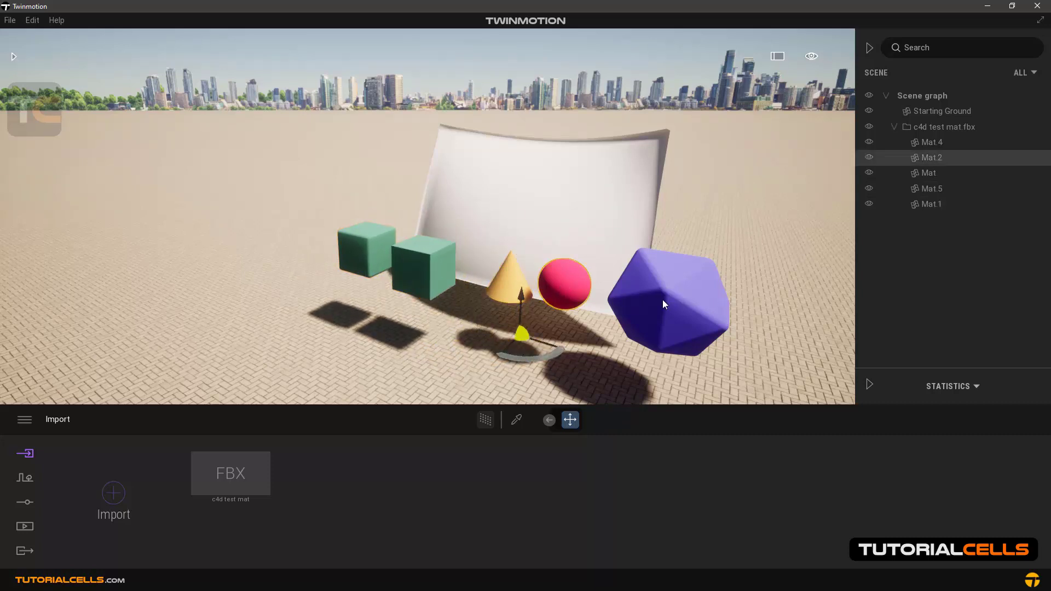
click(662, 300)
click(553, 272)
click(521, 277)
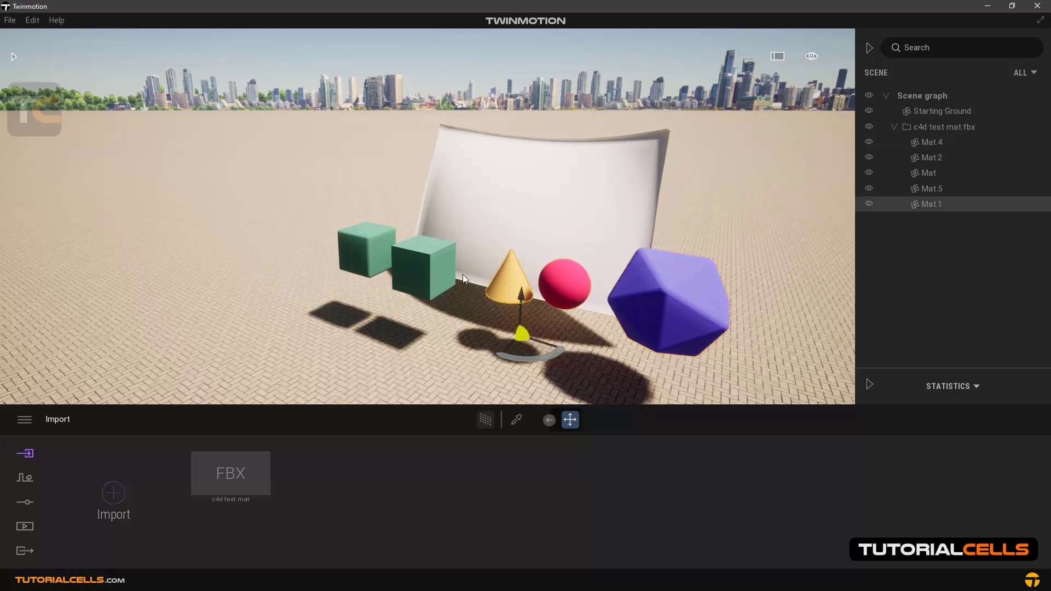
click(429, 269)
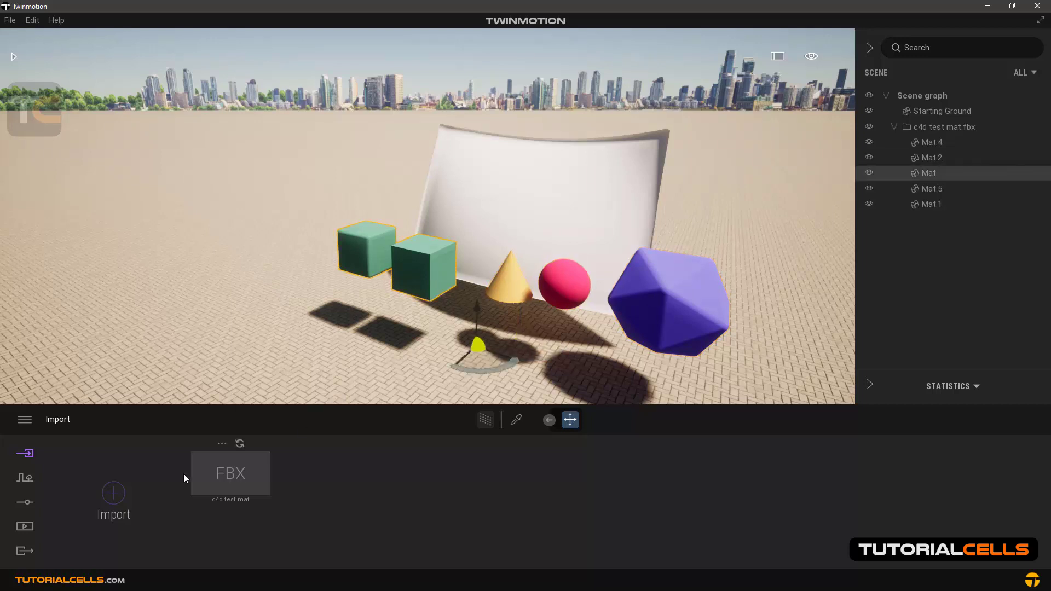
Remove the import collapsed by material and delete its c4d test mat.fbx folder with the Mat entries
click(223, 443)
click(212, 427)
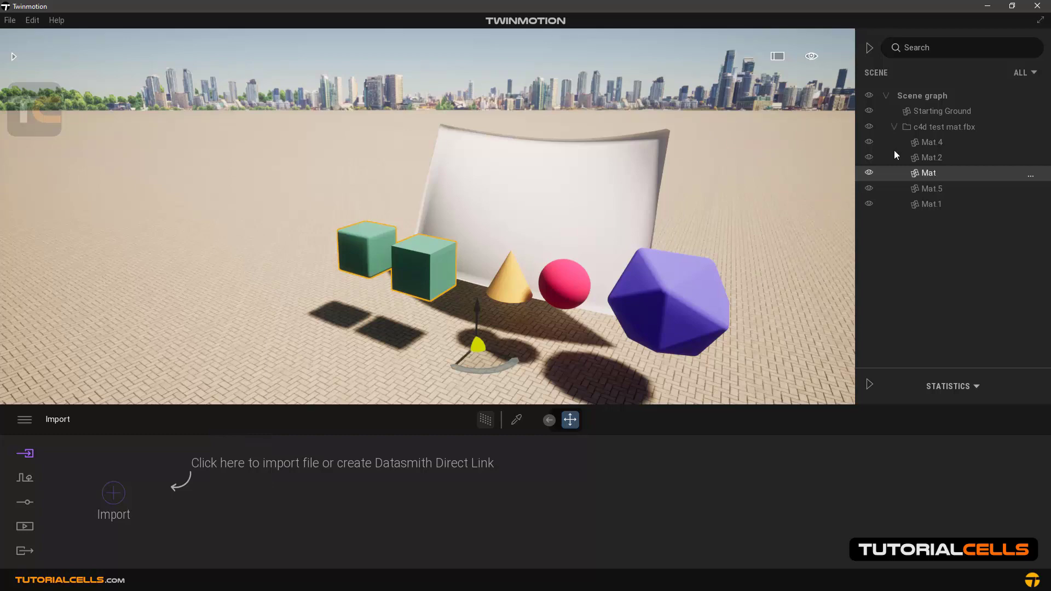
click(928, 129)
key(Delete)
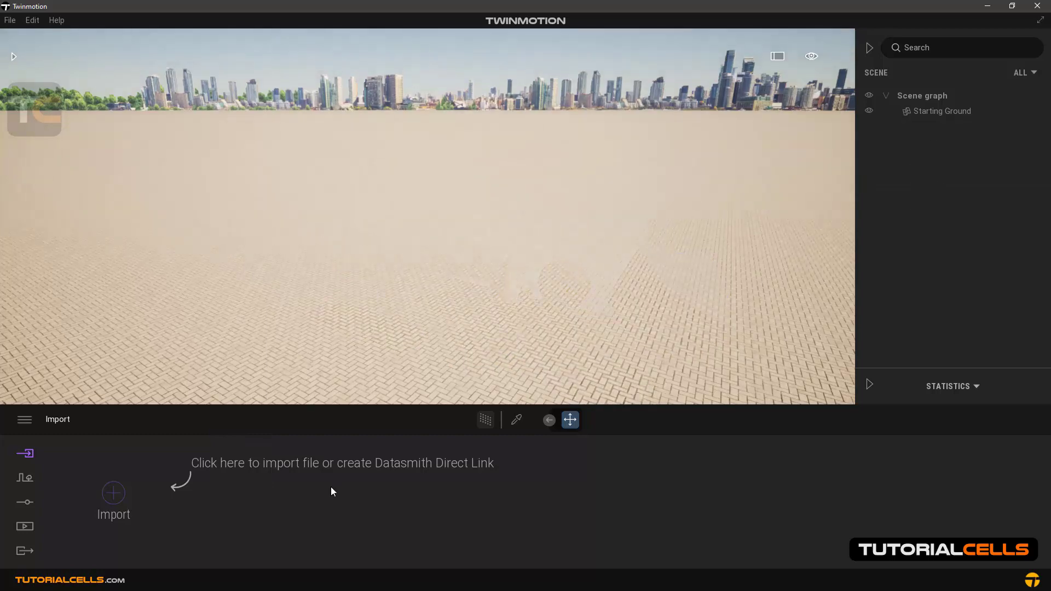
Import c4d test mat.fbx with Collapse set to Keep hierarchy, using the scene material for all material conflicts
click(112, 493)
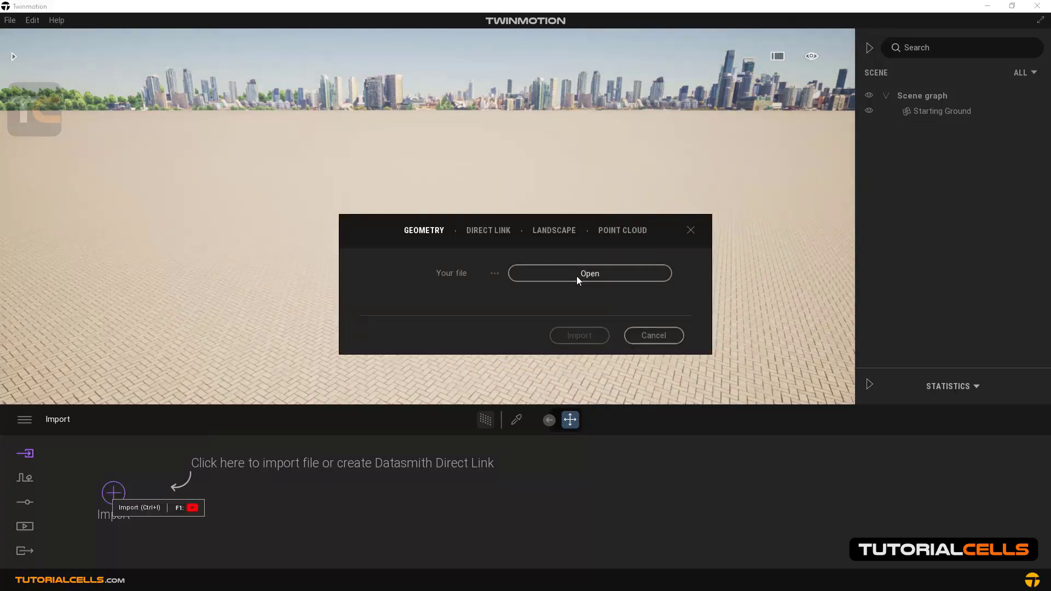
click(577, 275)
double_click(519, 360)
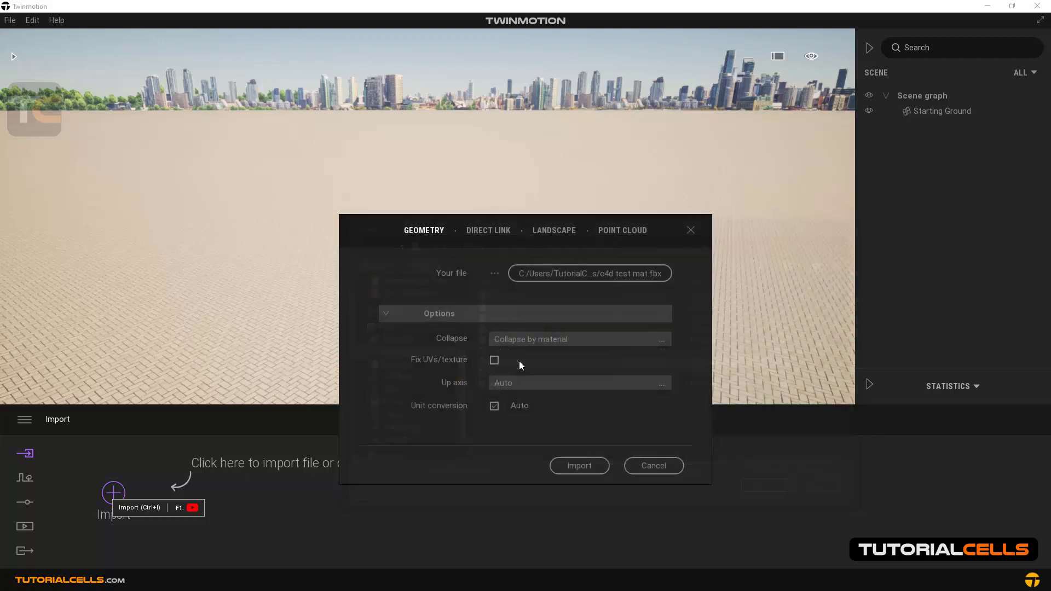
click(527, 338)
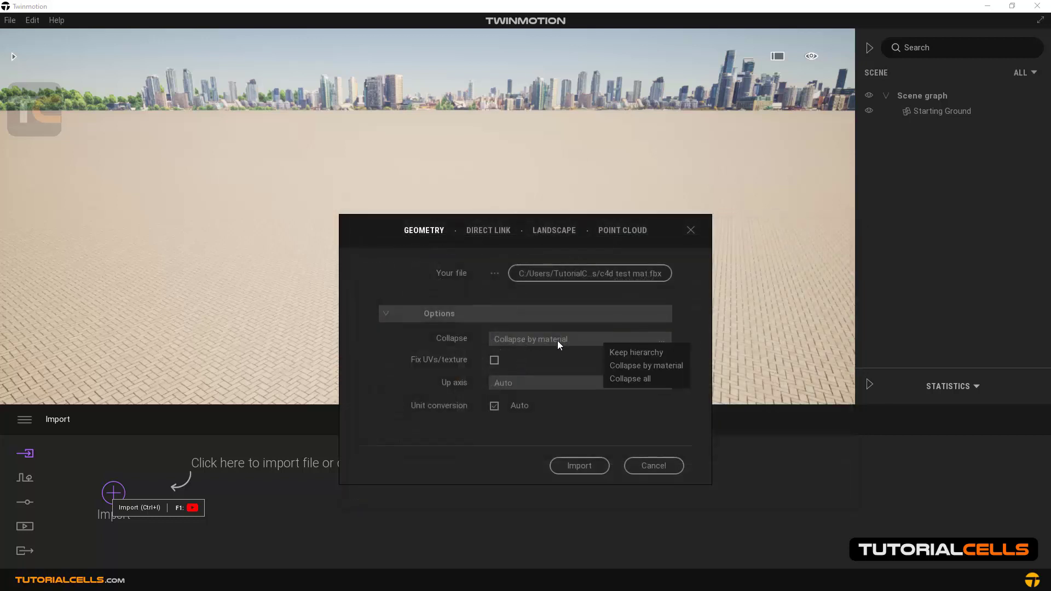
click(666, 353)
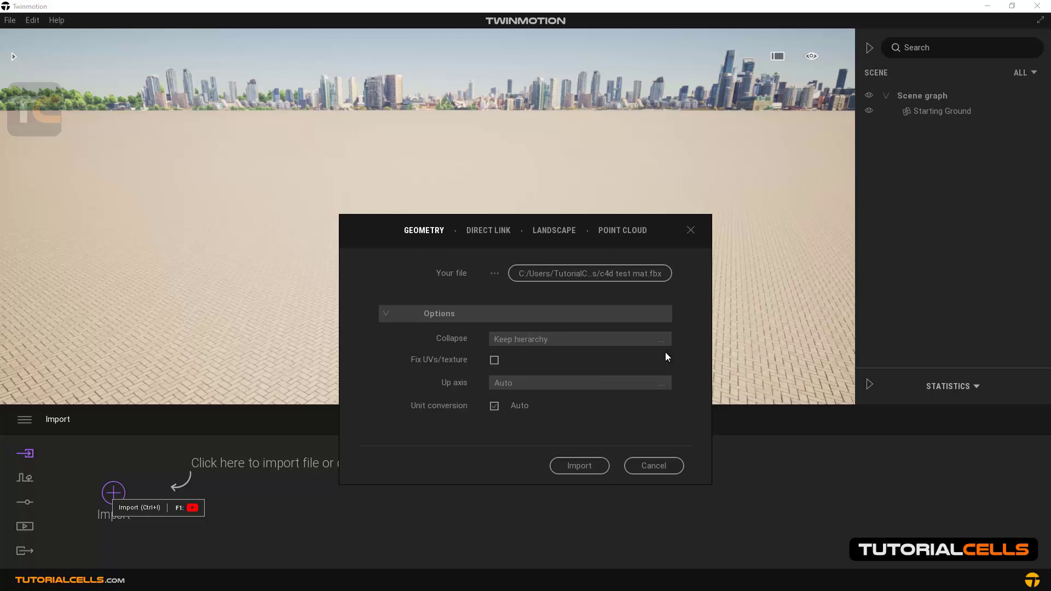
click(578, 466)
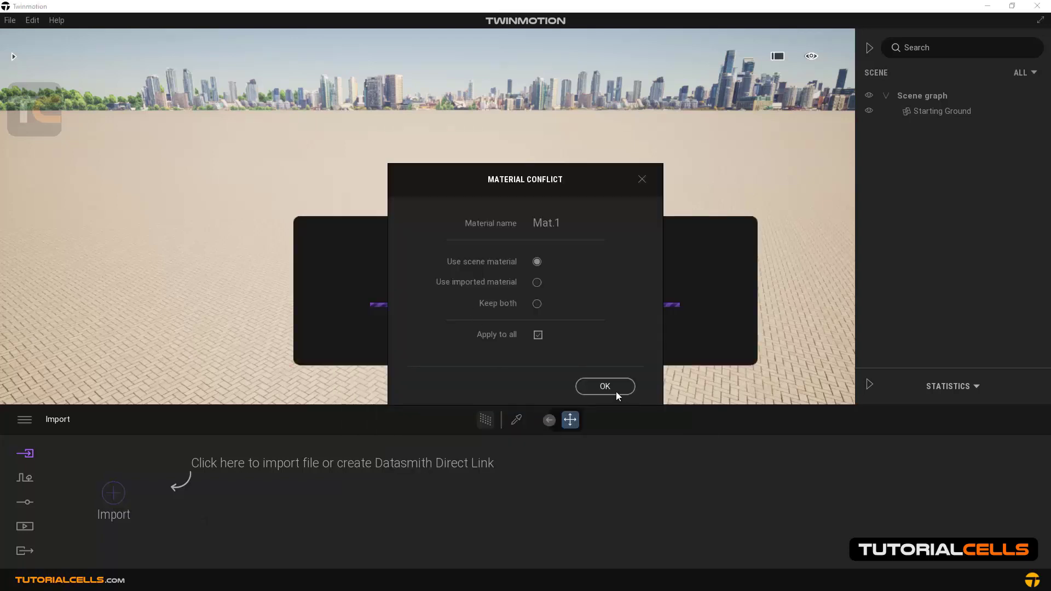
click(615, 389)
Select both green cubes, the cone, the sphere and the polyhedron one by one to examine their separate scene graph entries
click(461, 267)
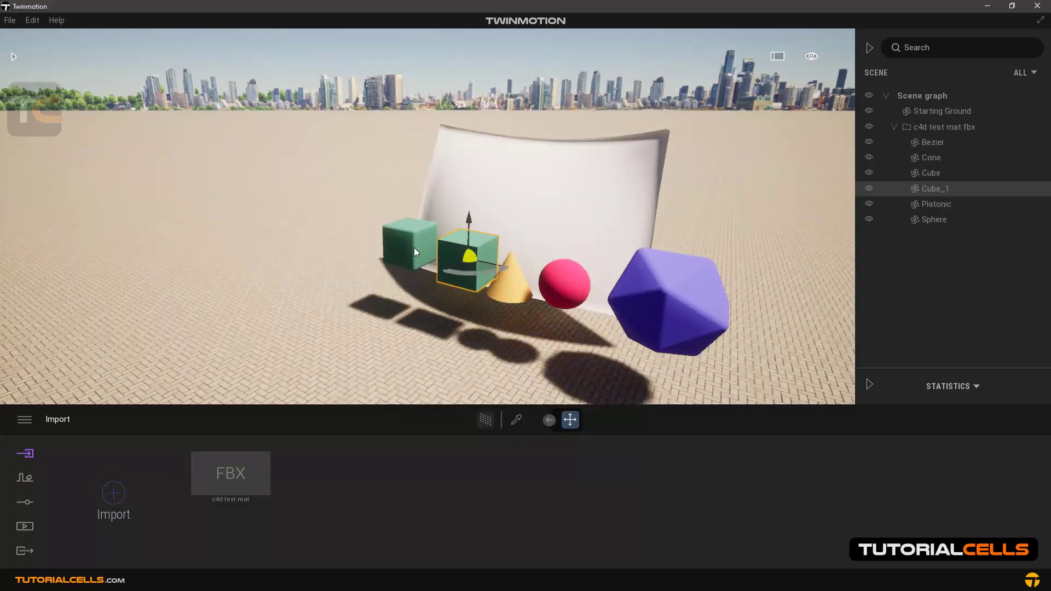
click(412, 247)
click(512, 290)
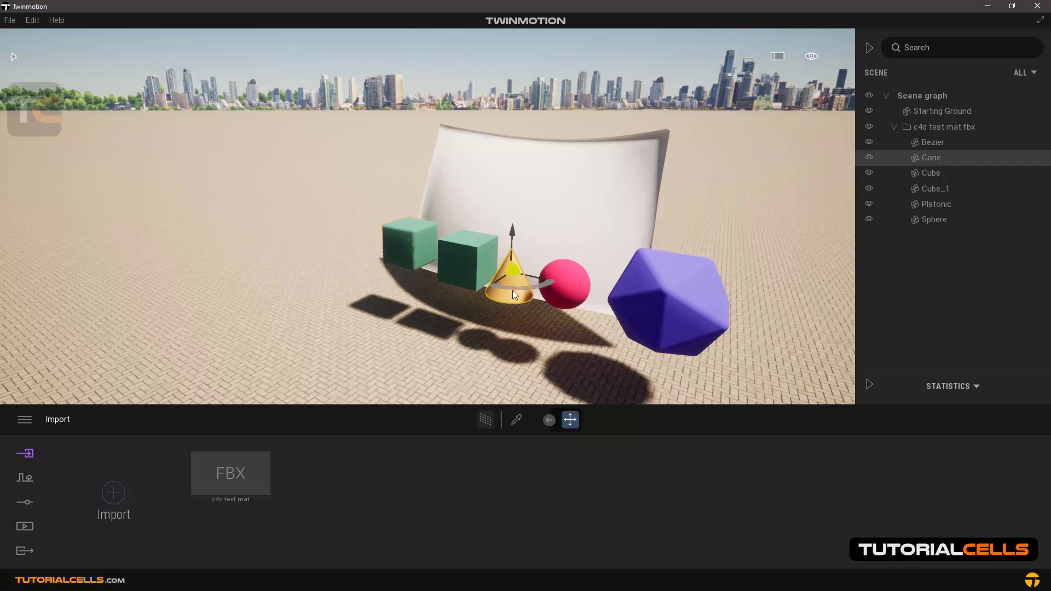
click(565, 288)
click(684, 301)
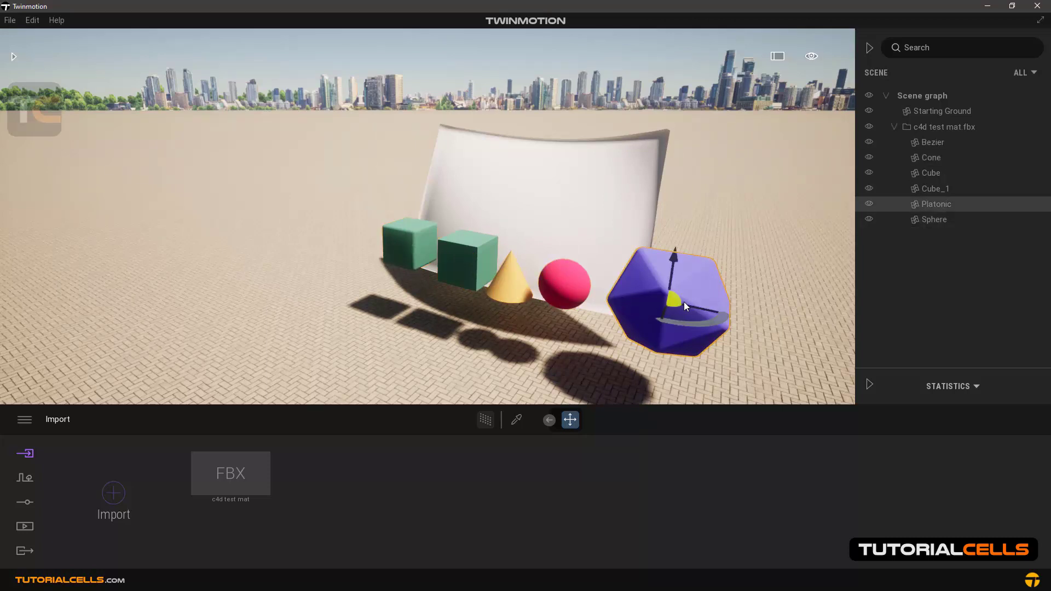
click(562, 282)
click(450, 261)
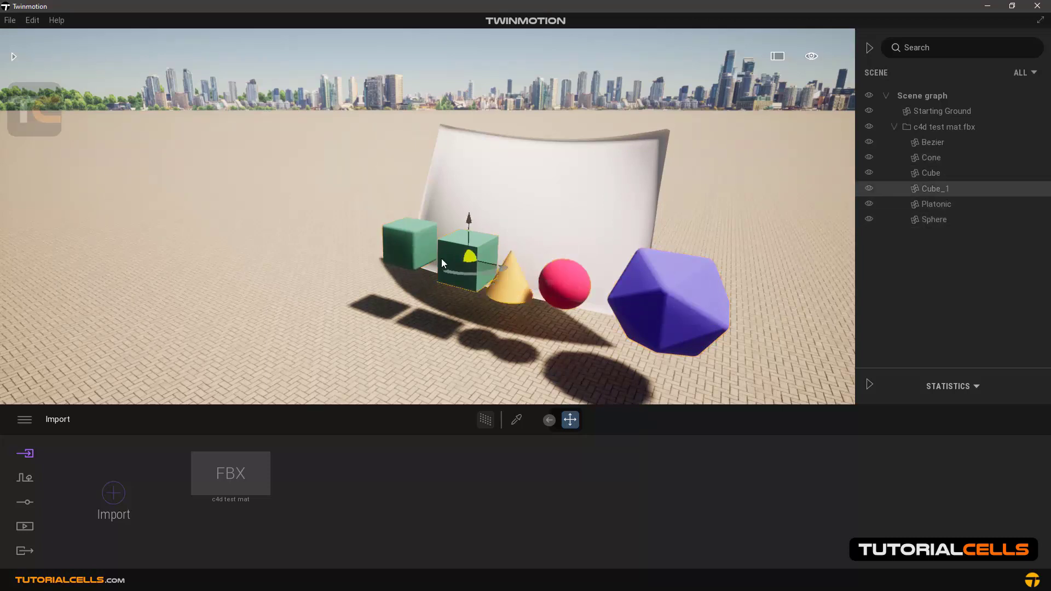
click(419, 250)
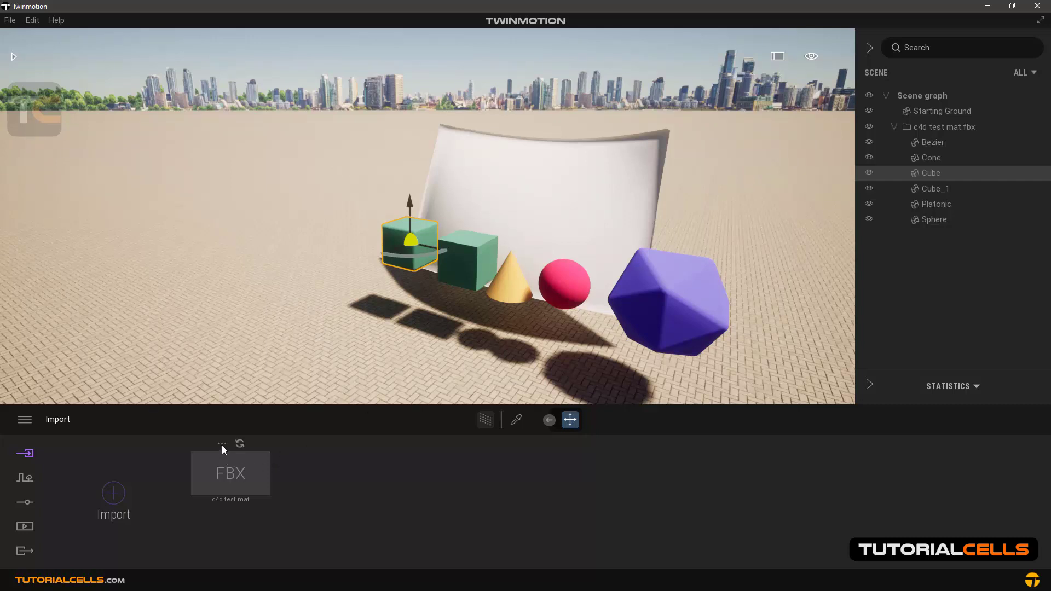
Load the c4d test mat FBX as the geometry file of a new import to show its import options
click(125, 490)
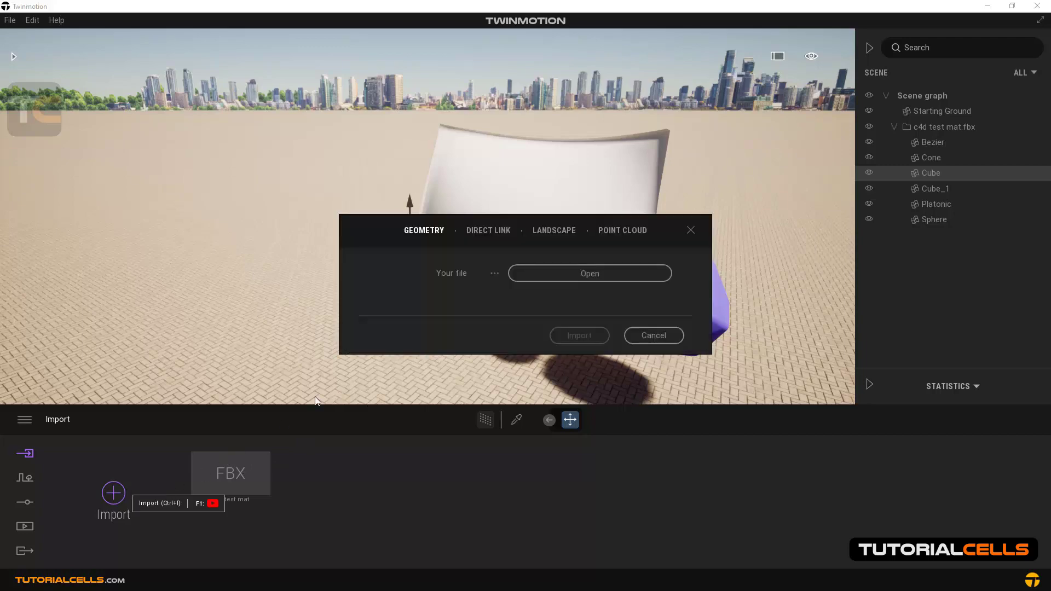
click(540, 275)
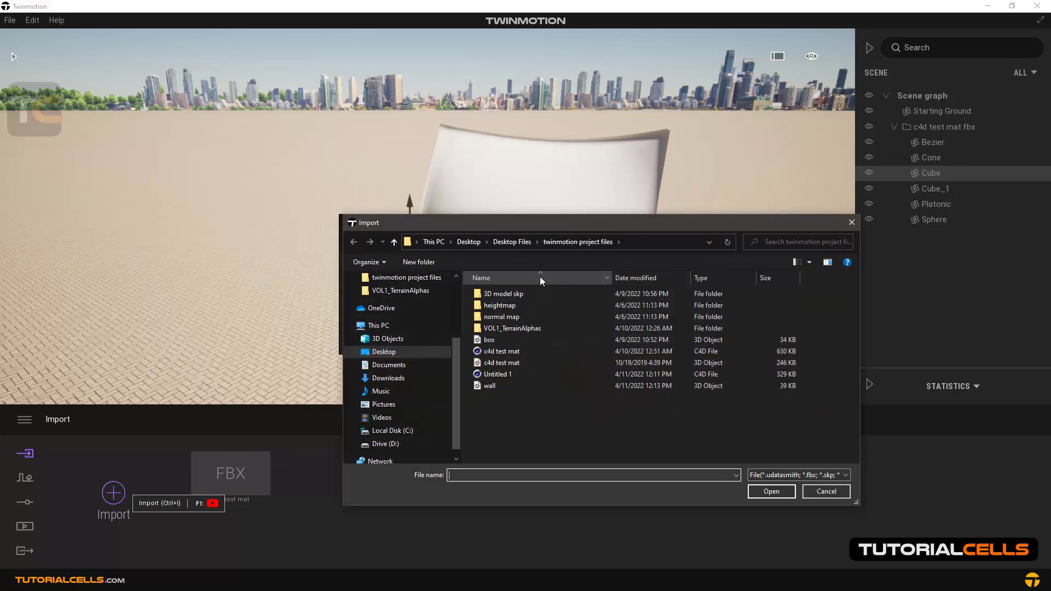
click(519, 353)
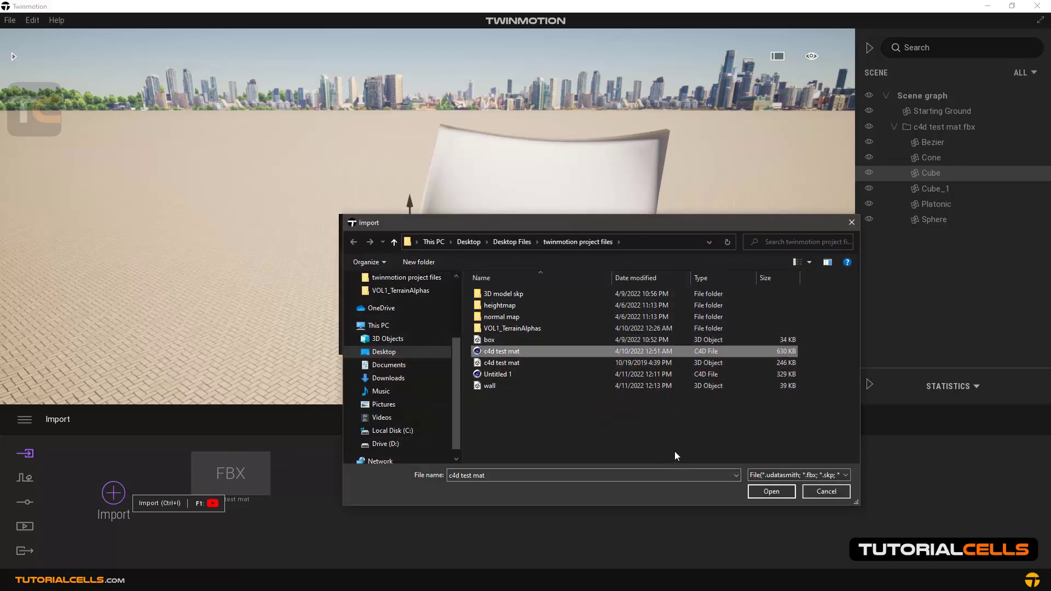
click(826, 491)
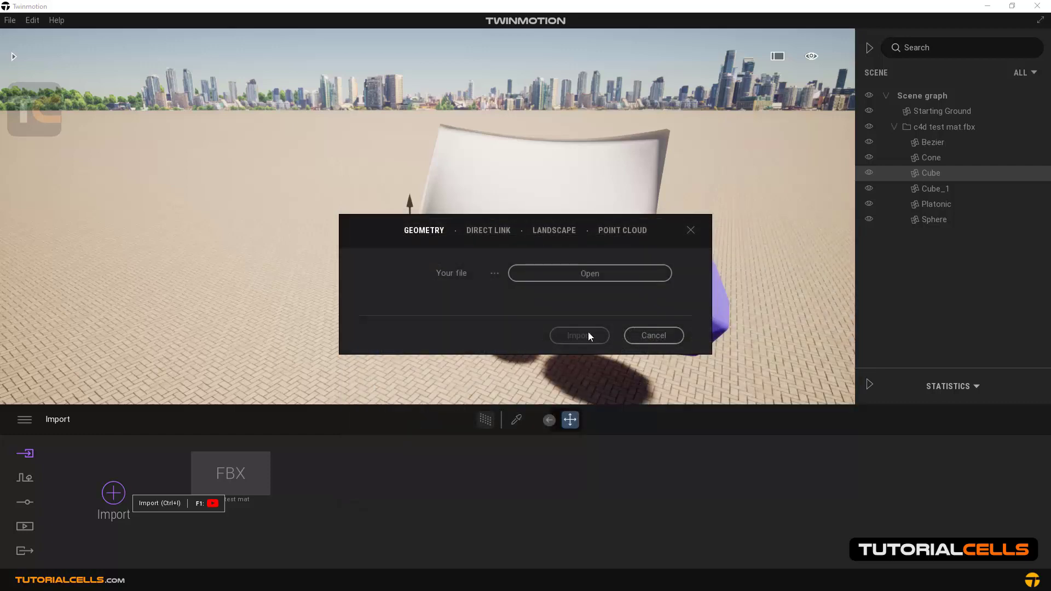
click(589, 274)
click(569, 362)
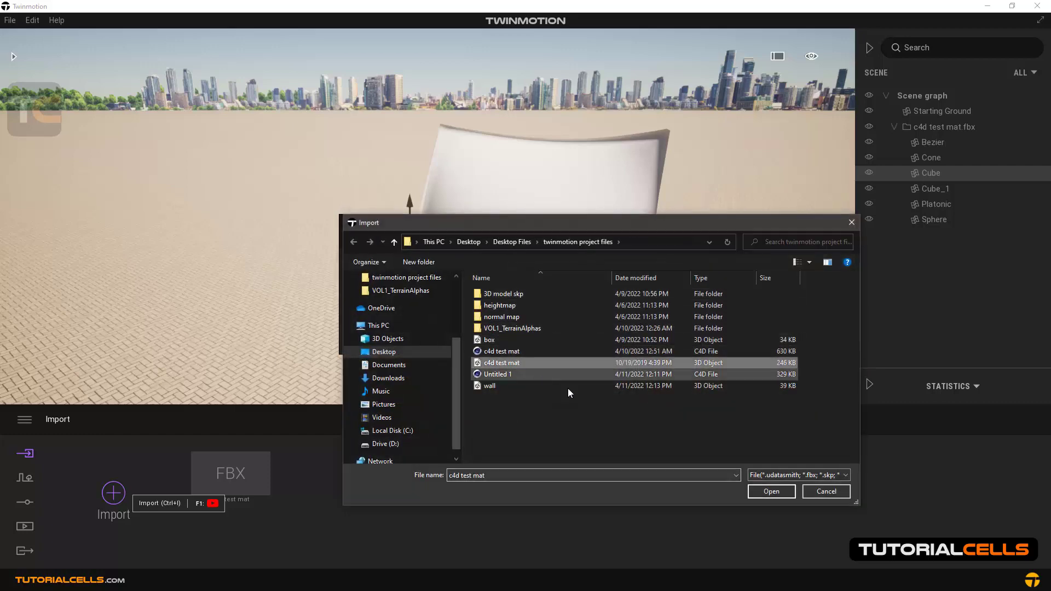
click(769, 491)
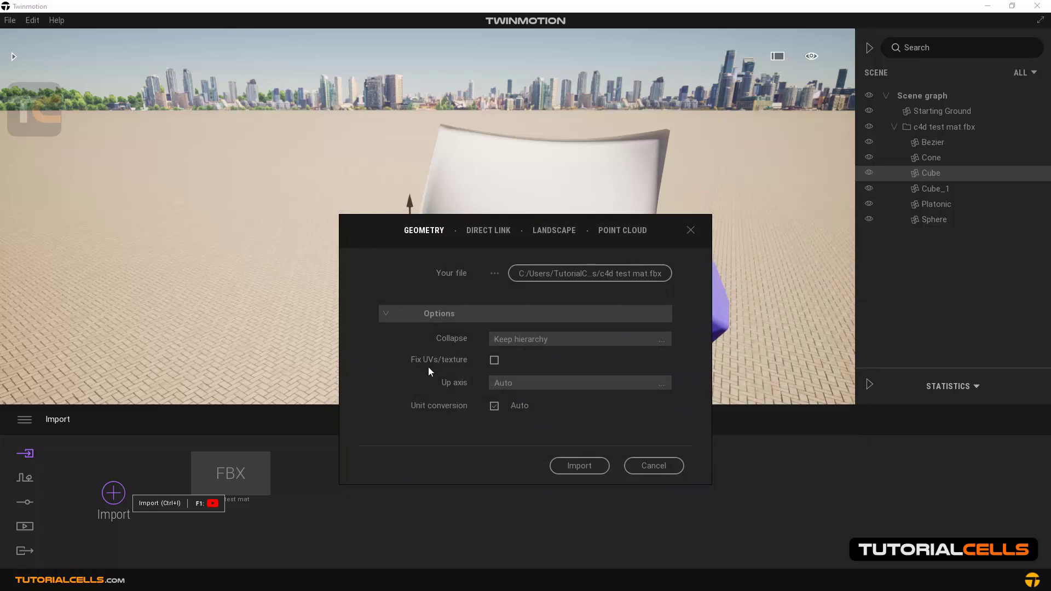
Examine the Up axis choices and the automatic Unit conversion option, then cancel the import
drag(376, 242, 322, 184)
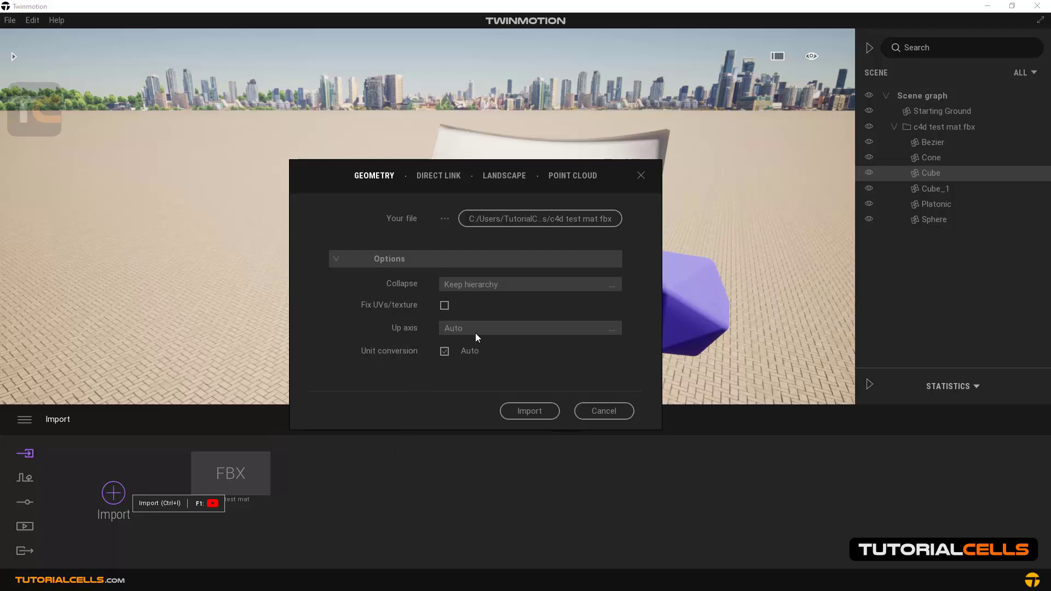
click(561, 332)
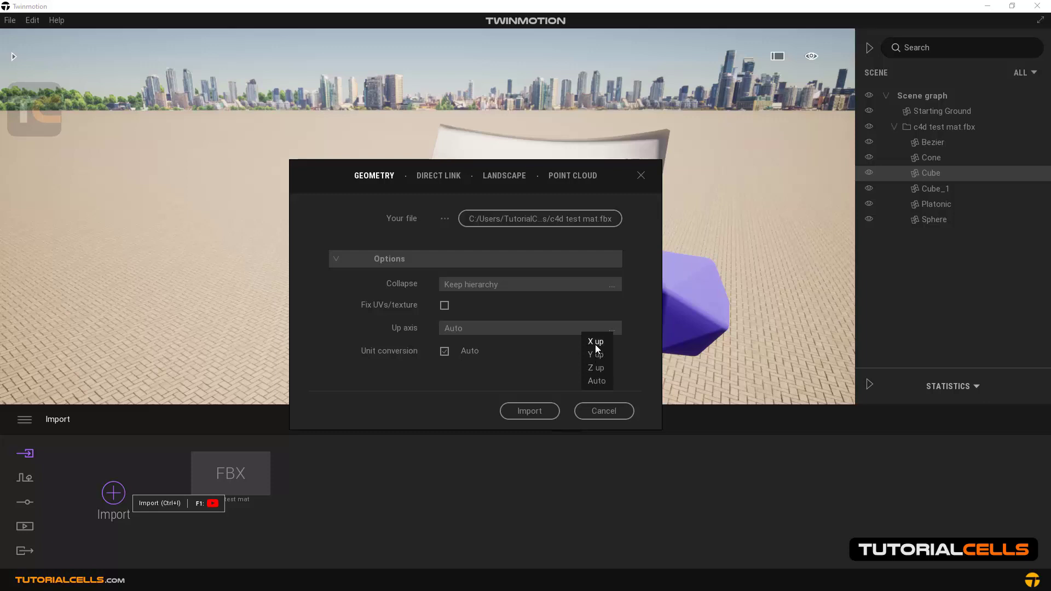
click(591, 388)
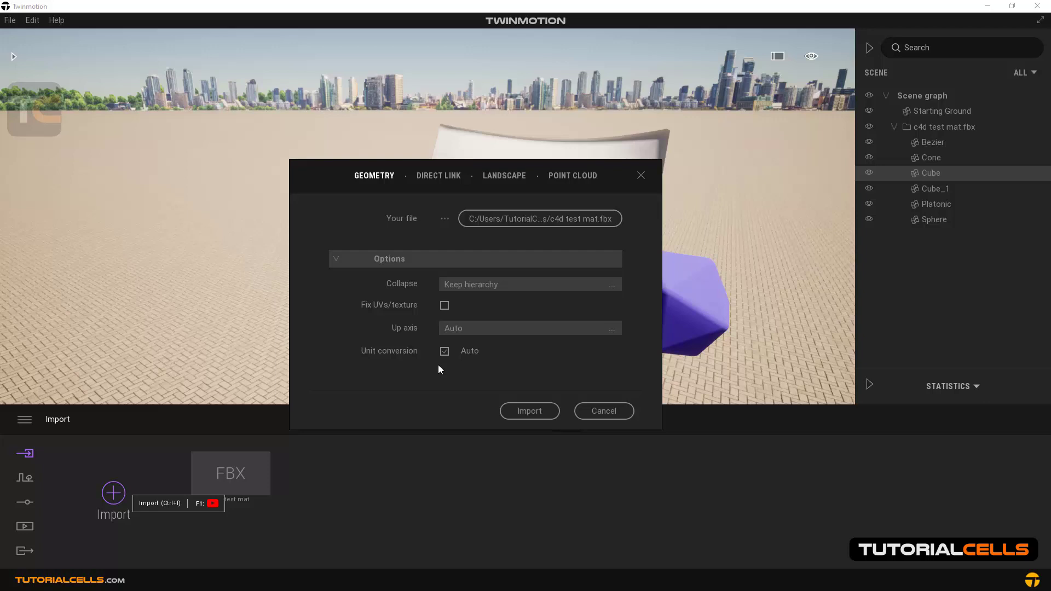
click(444, 352)
click(444, 352)
click(445, 351)
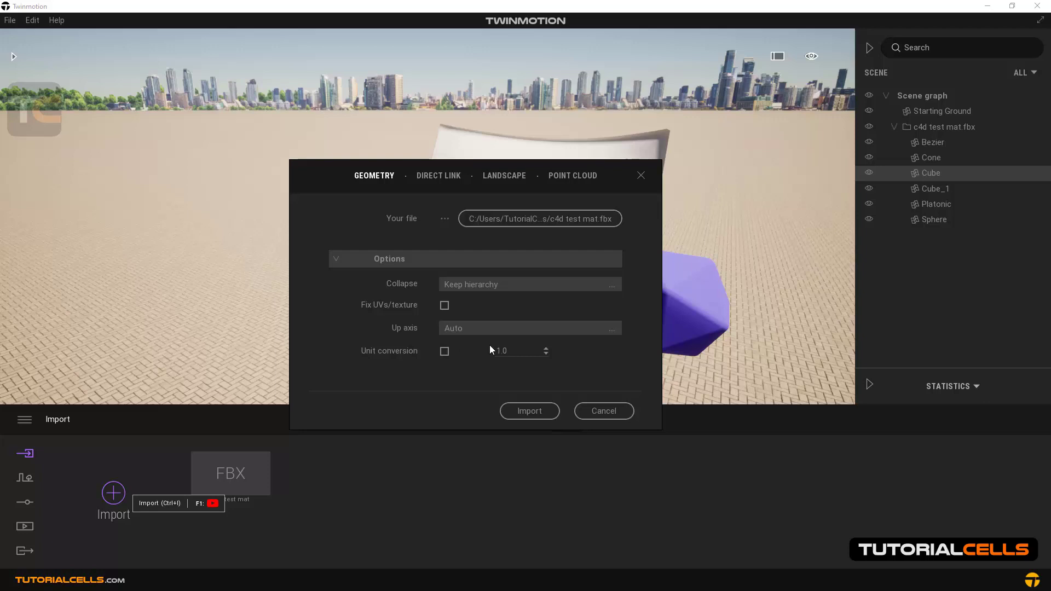
click(444, 352)
click(596, 412)
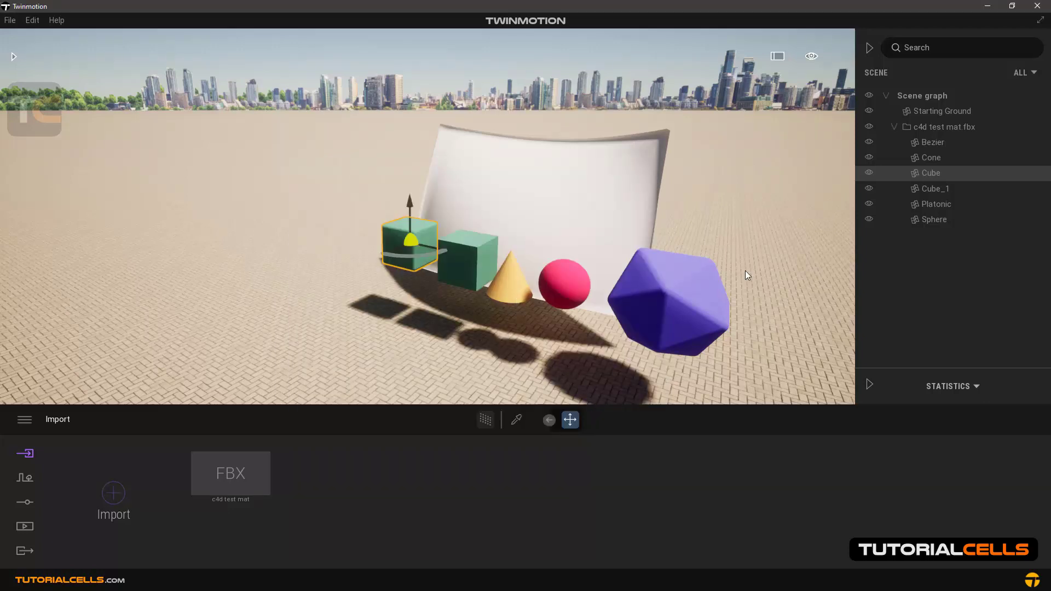
Check the Bezier and Cone entries inside the c4d test mat.fbx folder and collapse the folder in the scene graph
click(894, 126)
click(894, 127)
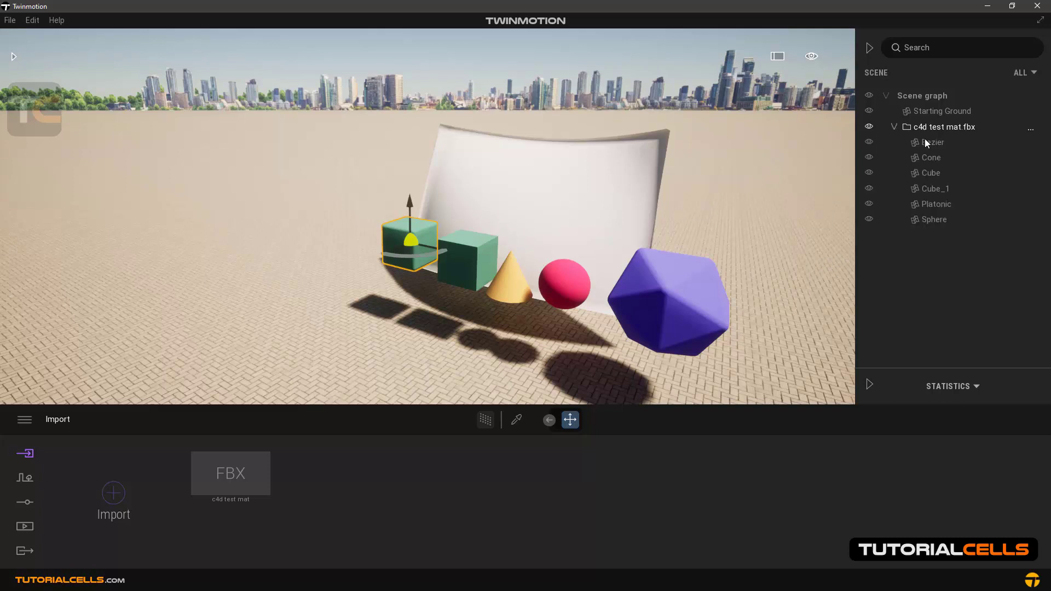
click(925, 141)
click(925, 158)
click(894, 126)
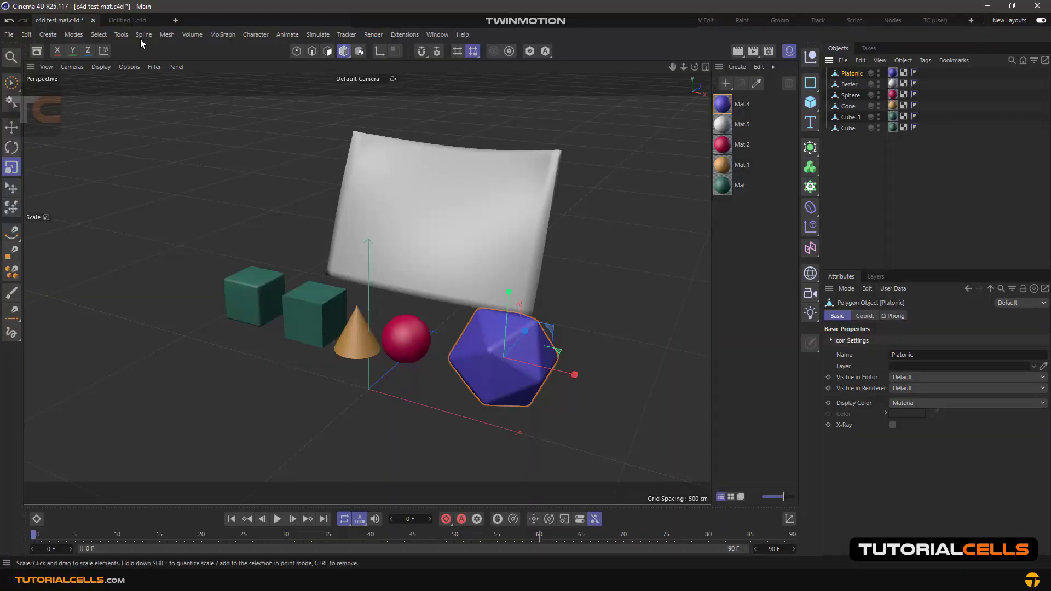
Show the Untitled 1.c4d document in Cinema 4D, change from polygon to object editing, and select the grey plane beside the wall
click(137, 20)
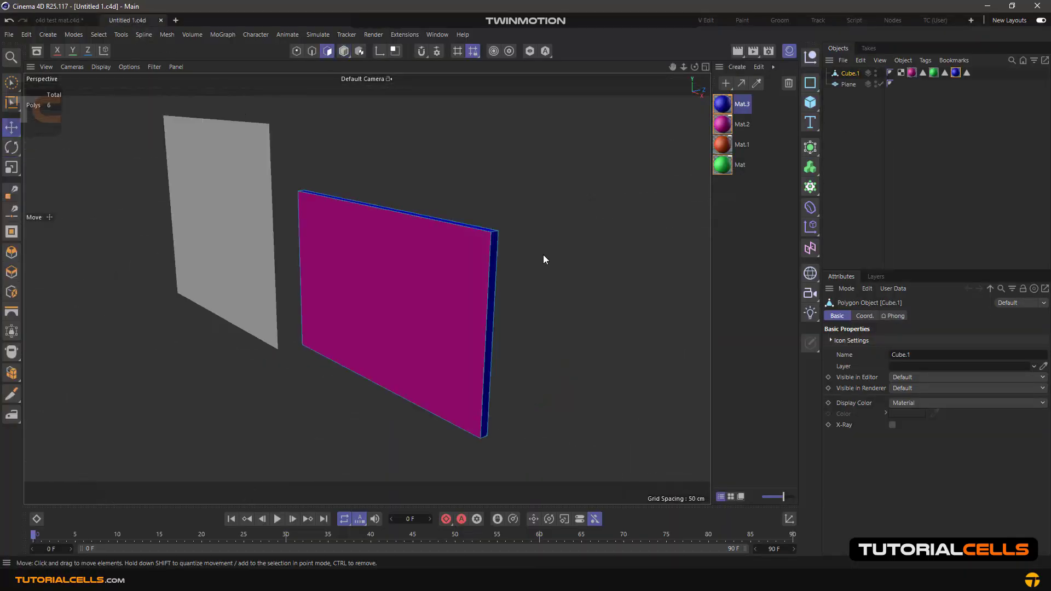
click(344, 51)
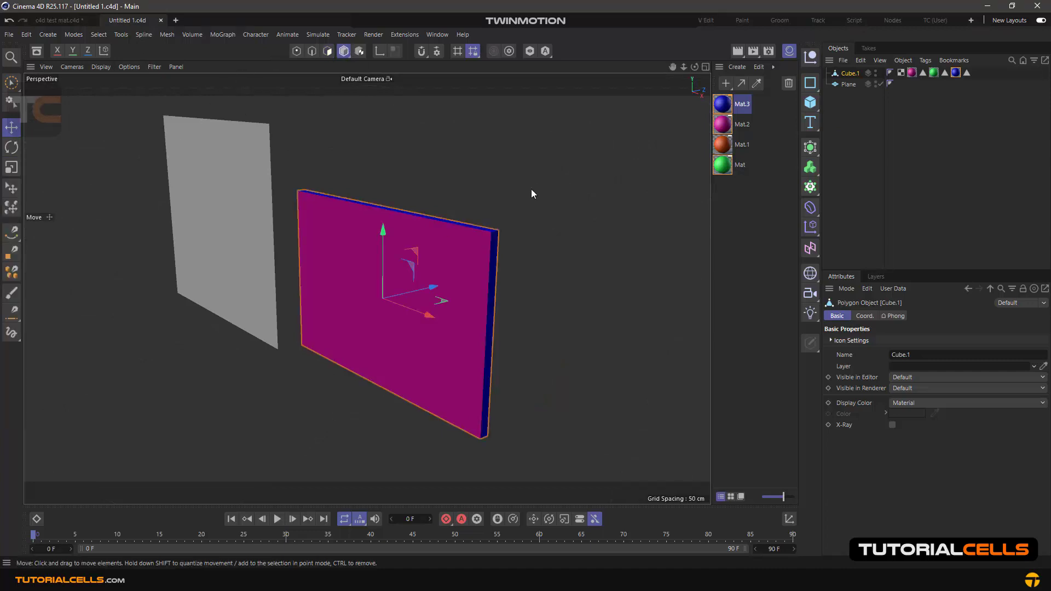
mouse_move(531, 189)
alt+mouse_down()
mouse_move(491, 201)
mouse_move(385, 189)
mouse_move(476, 204)
mouse_move(536, 200)
alt+mouse_up()
alt+drag(469, 214, 520, 236)
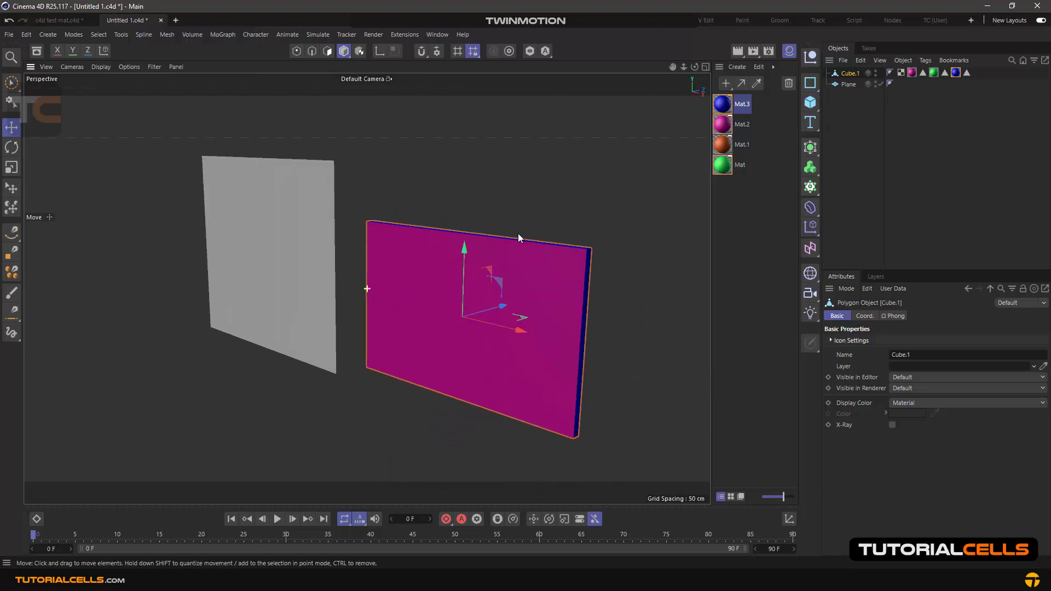
click(322, 196)
alt+drag(324, 187, 396, 230)
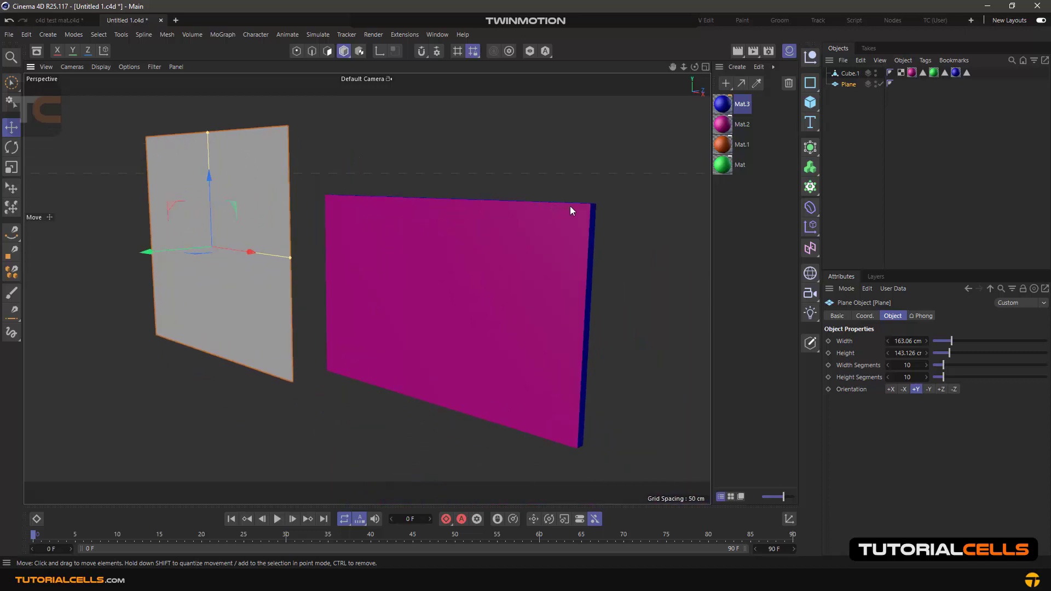
Examine the different materials on the wall's front, back and edge faces from both sides
click(628, 228)
alt+drag(623, 222, 340, 161)
scroll(476, 225, up, 4)
click(259, 167)
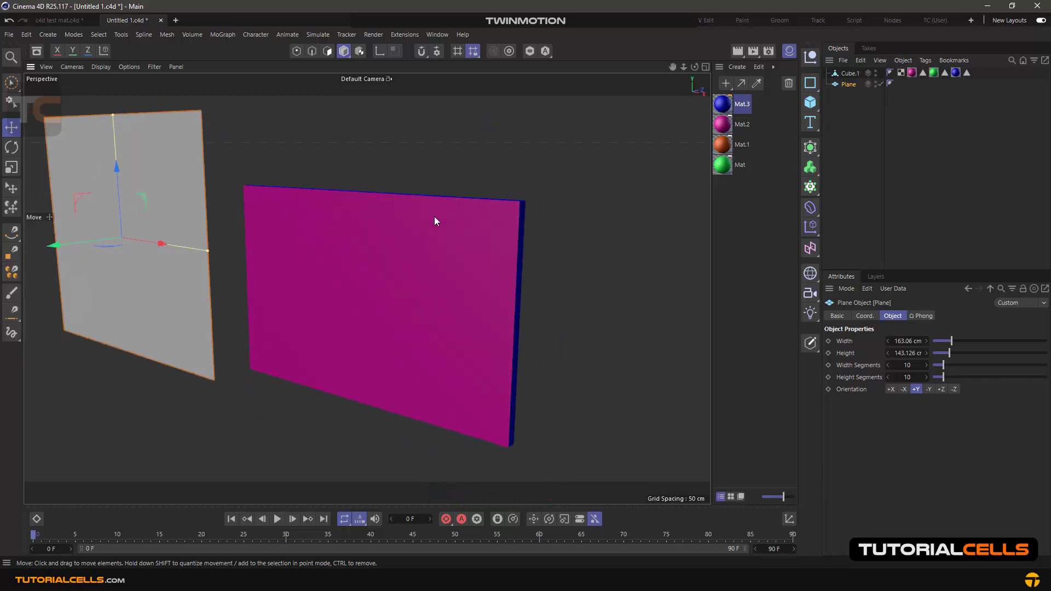
scroll(438, 230, down, 2)
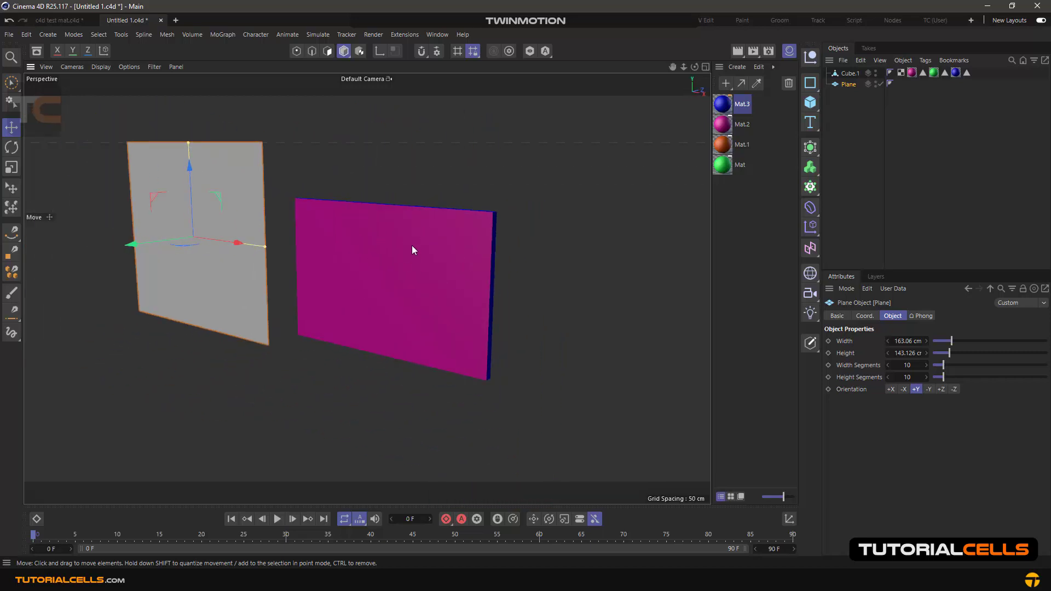
alt+drag(412, 250, 323, 237)
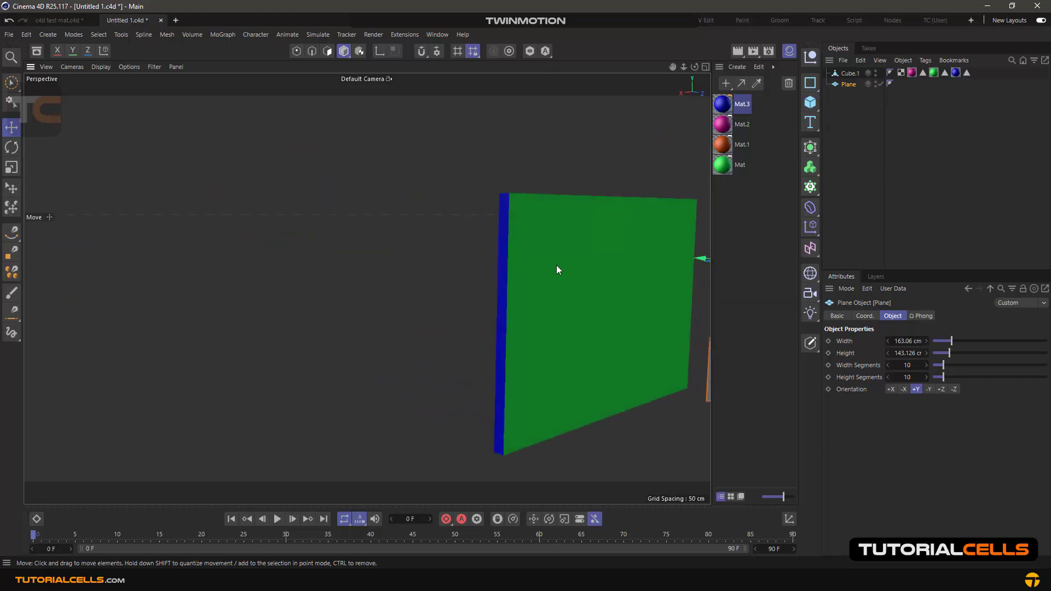
alt+drag(467, 253, 362, 264)
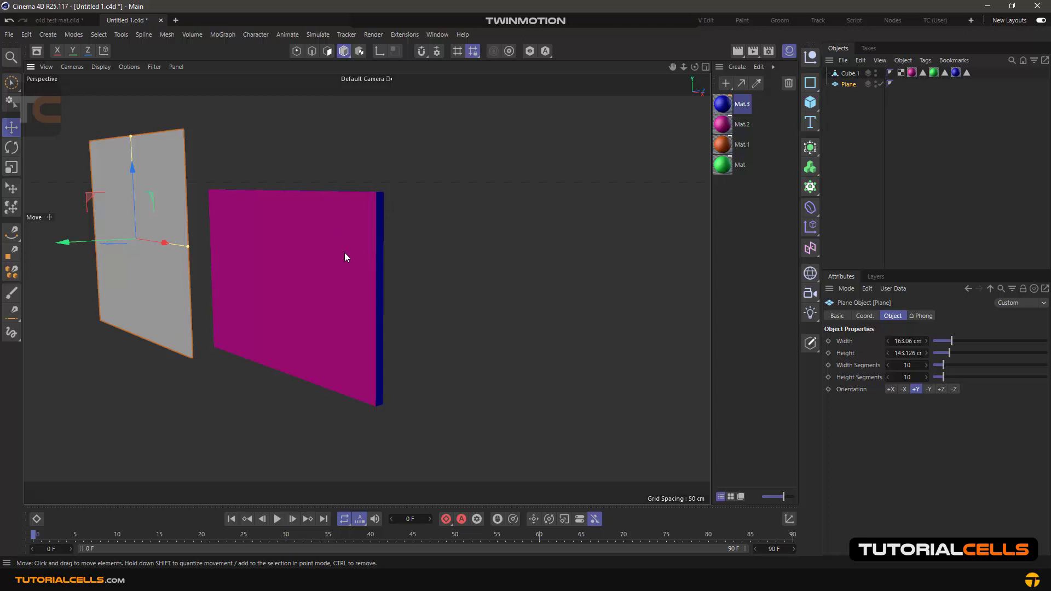
alt+middle_drag(344, 252, 494, 264)
mouse_move(494, 264)
alt+mouse_down()
mouse_move(483, 252)
mouse_move(489, 301)
alt+mouse_up()
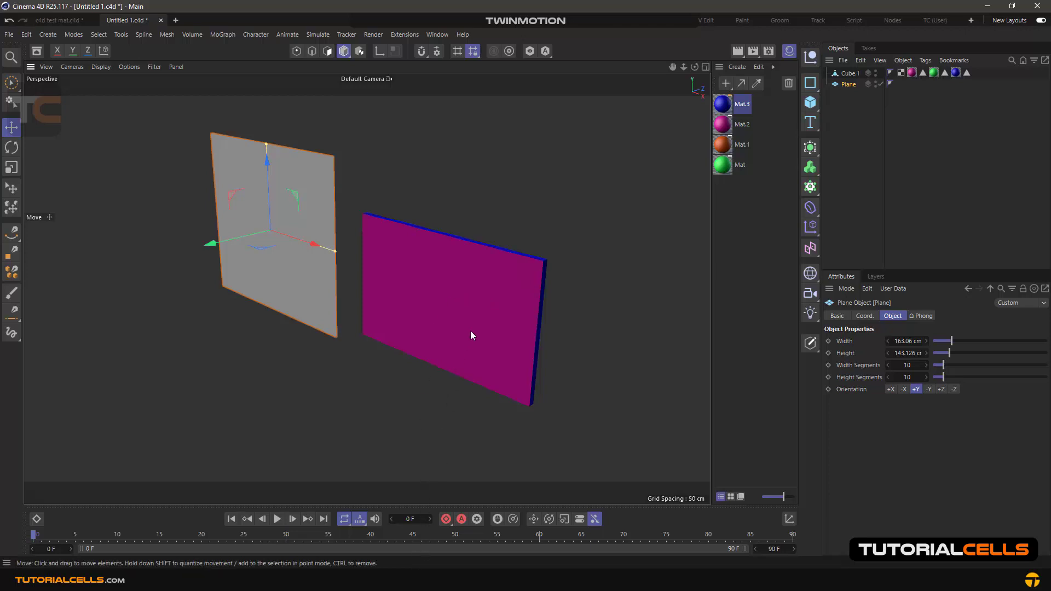
mouse_move(517, 296)
alt+mouse_down()
mouse_move(336, 267)
mouse_move(473, 264)
mouse_move(533, 289)
mouse_move(481, 291)
mouse_move(336, 249)
mouse_move(485, 255)
mouse_move(520, 312)
mouse_move(520, 292)
alt+mouse_up()
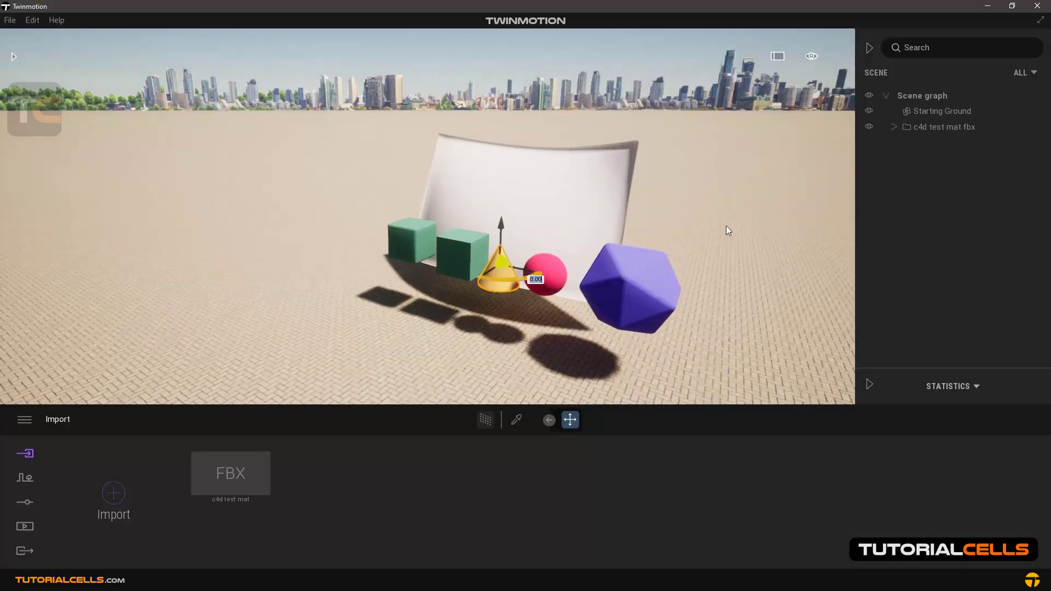
Back in Twinmotion, move the whole c4d test mat.fbx group aside along the ground and import wall.fbx with Collapse set to Keep hierarchy
click(924, 127)
drag(514, 331, 198, 277)
click(114, 495)
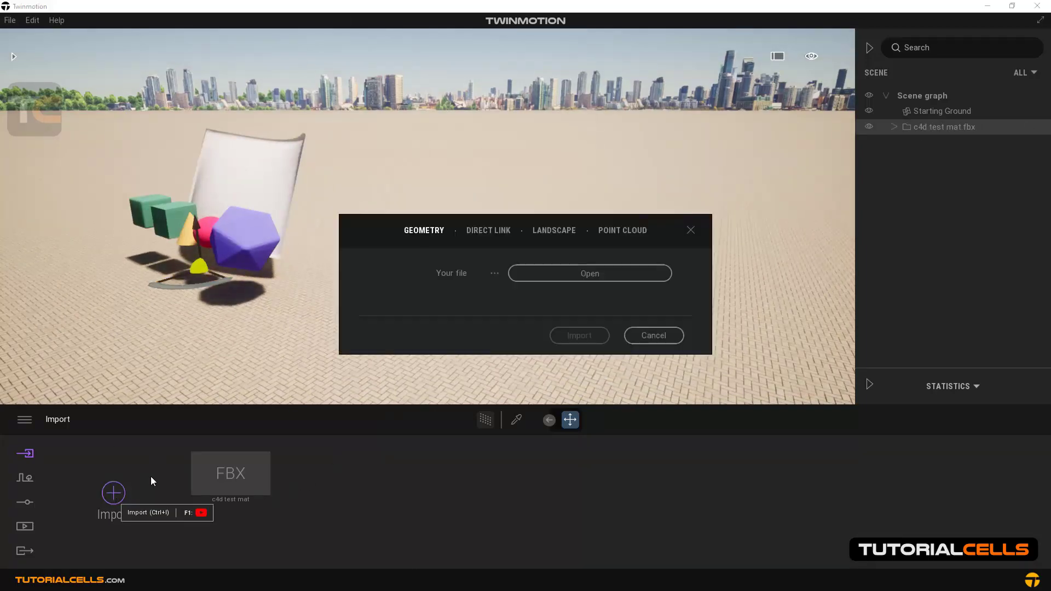
click(542, 279)
double_click(493, 387)
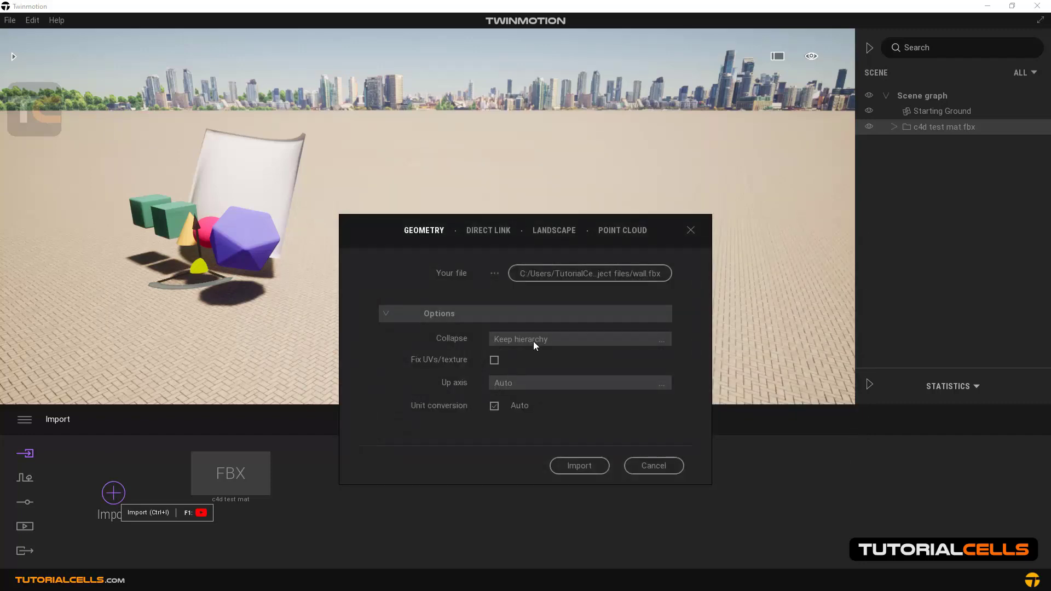
click(534, 341)
click(630, 348)
click(574, 463)
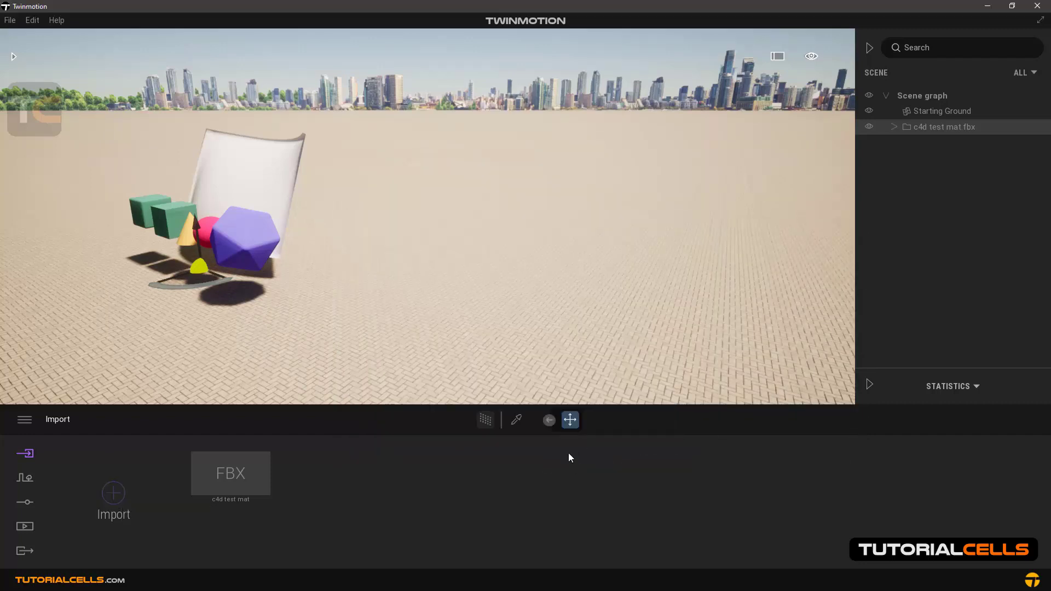
Complete the wall.fbx import and bring the imported wall and grey plane into close view
click(596, 384)
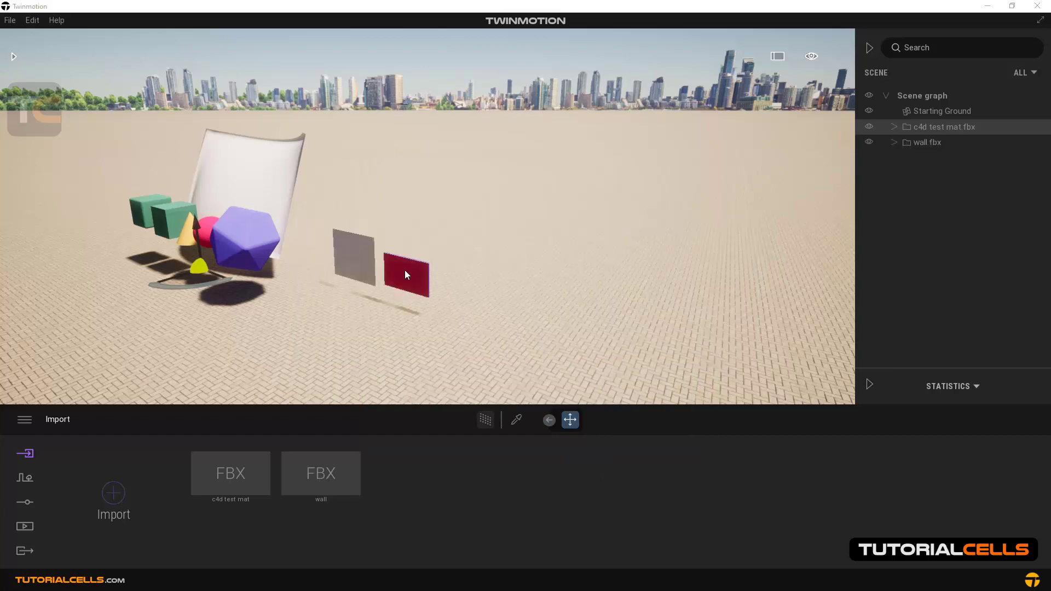
scroll(423, 295, up, 6)
scroll(367, 342, down, 5)
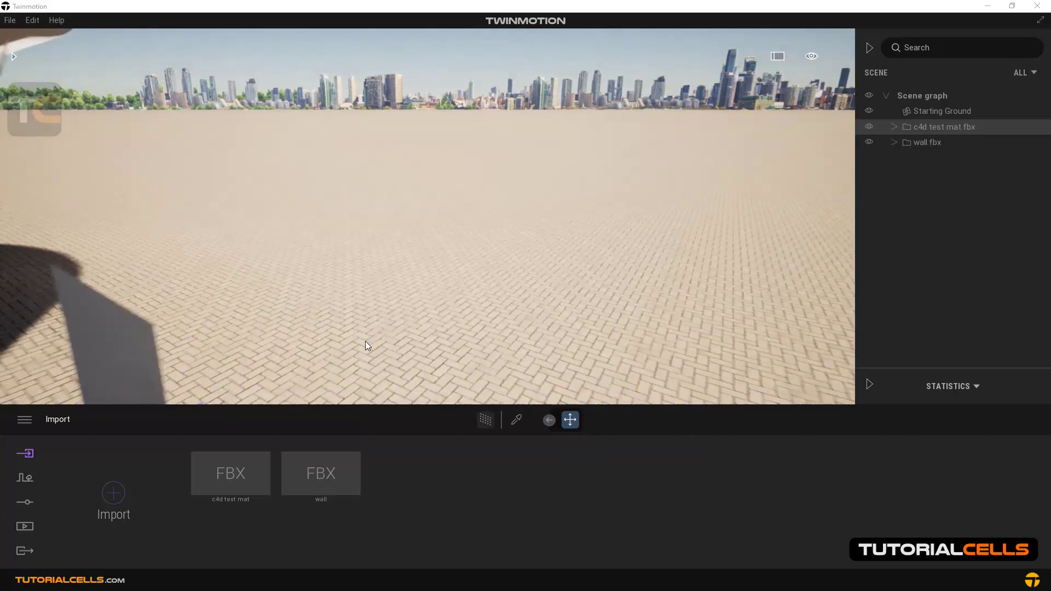
scroll(376, 282, down, 5)
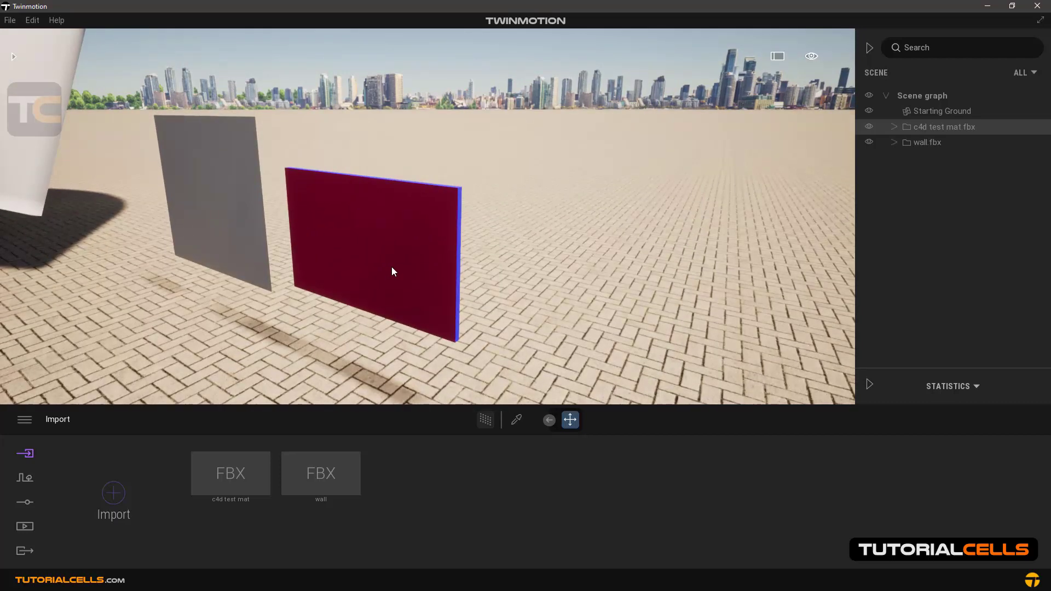
Check which objects the Cube_1 and Plane entries and the wall.fbx folder select in the scene
click(392, 267)
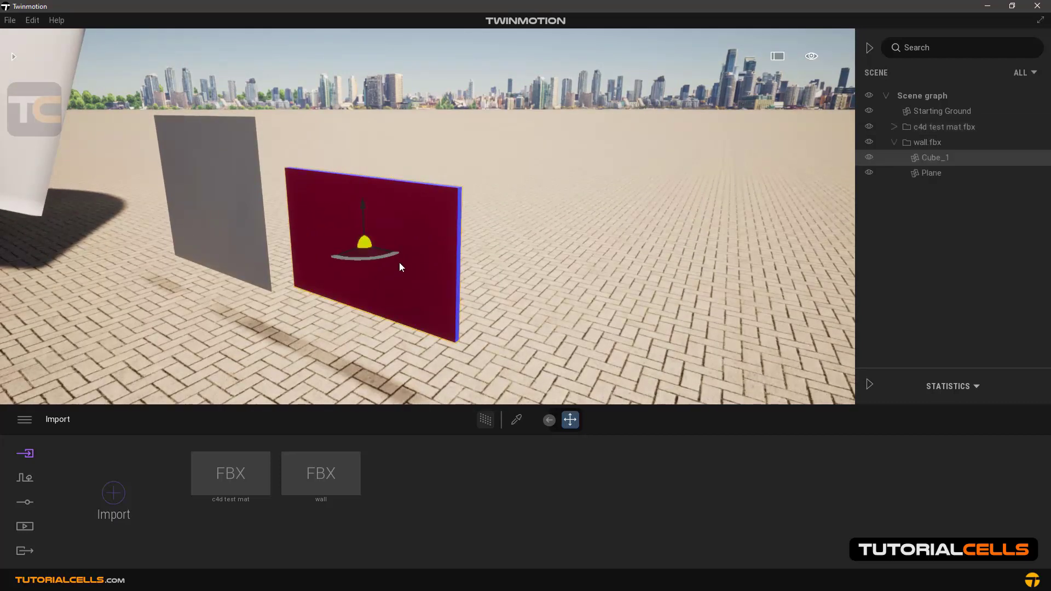
click(922, 172)
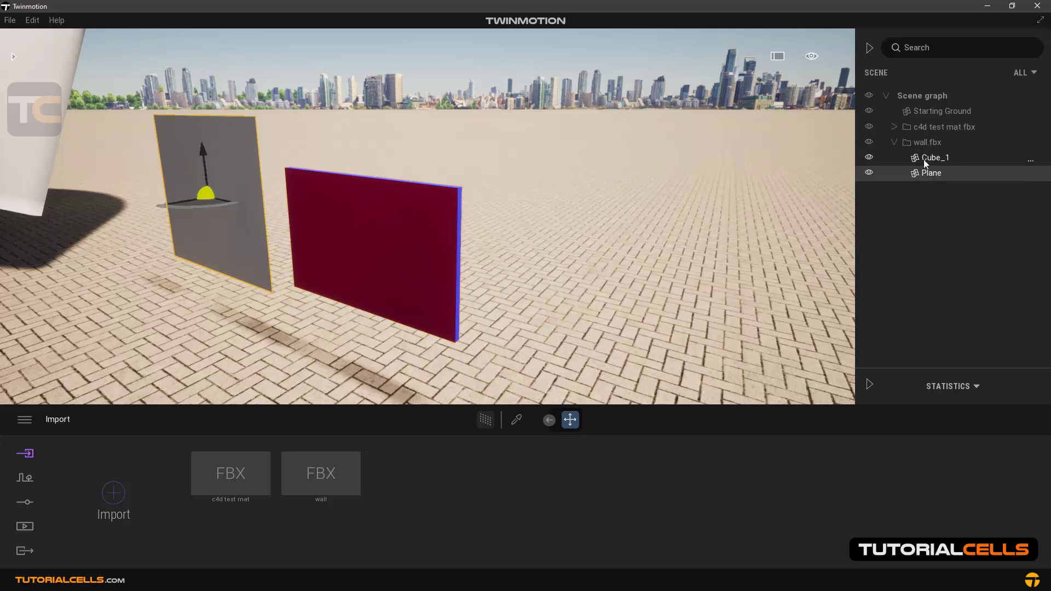
click(924, 159)
click(922, 143)
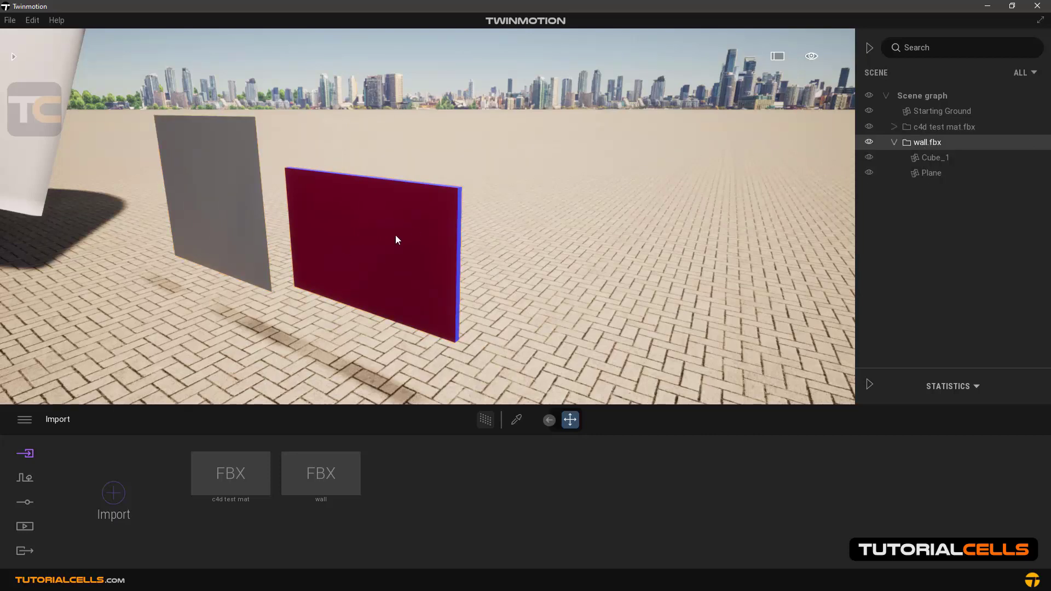
Select Cube_1 and examine the different materials on the wall's front, back and edges from both sides
scroll(415, 236, down, 5)
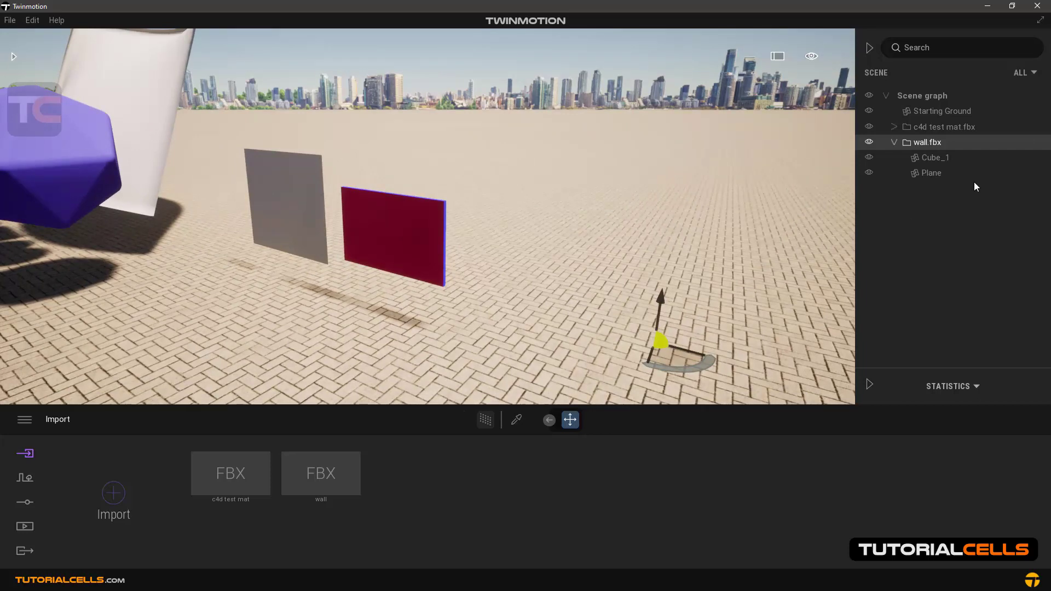
click(940, 156)
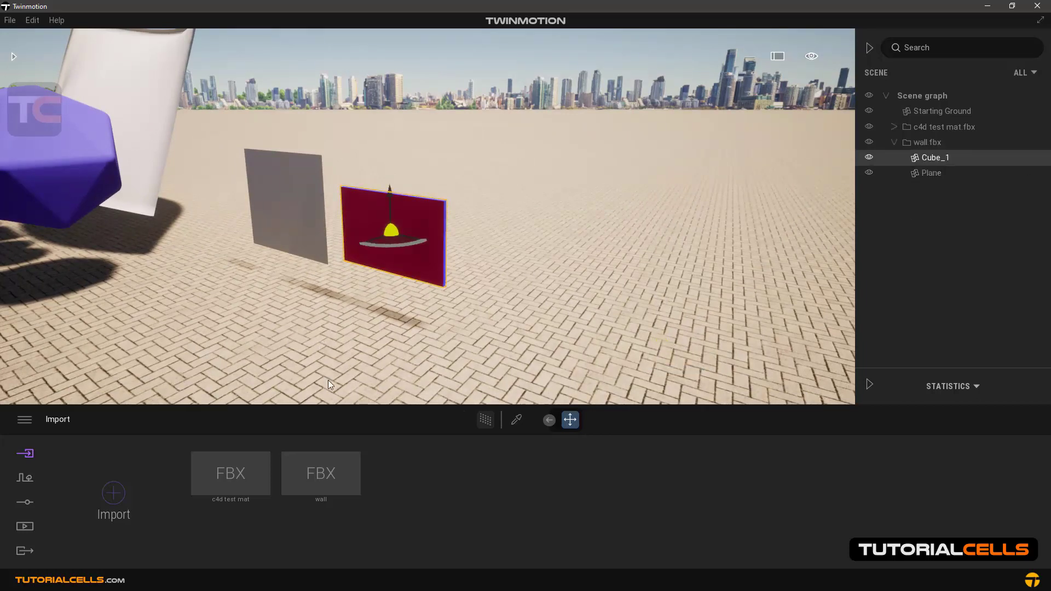
scroll(320, 216, up, 4)
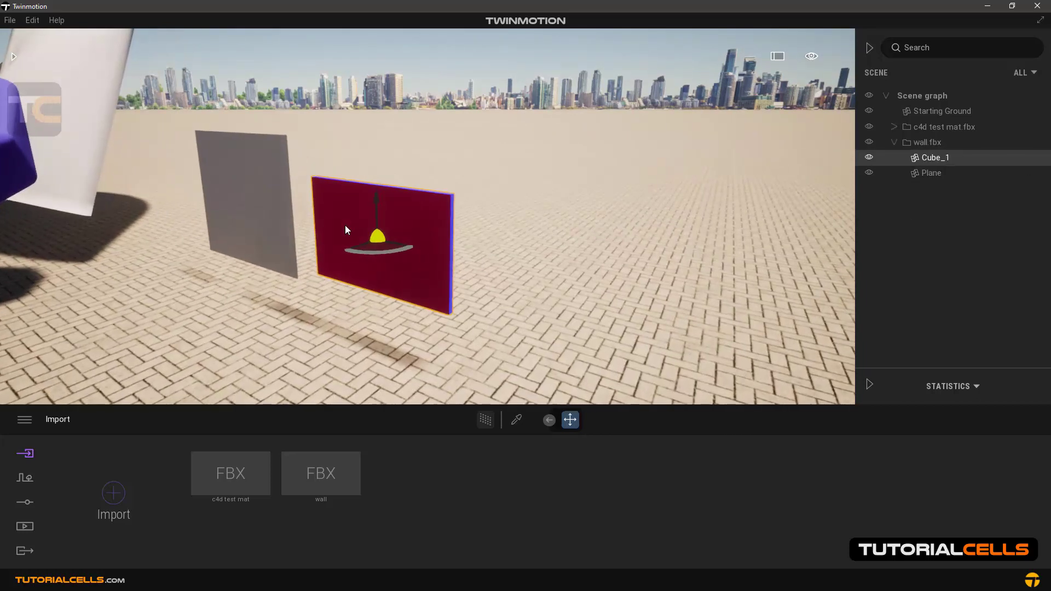
shift+middle_drag(348, 226, 253, 200)
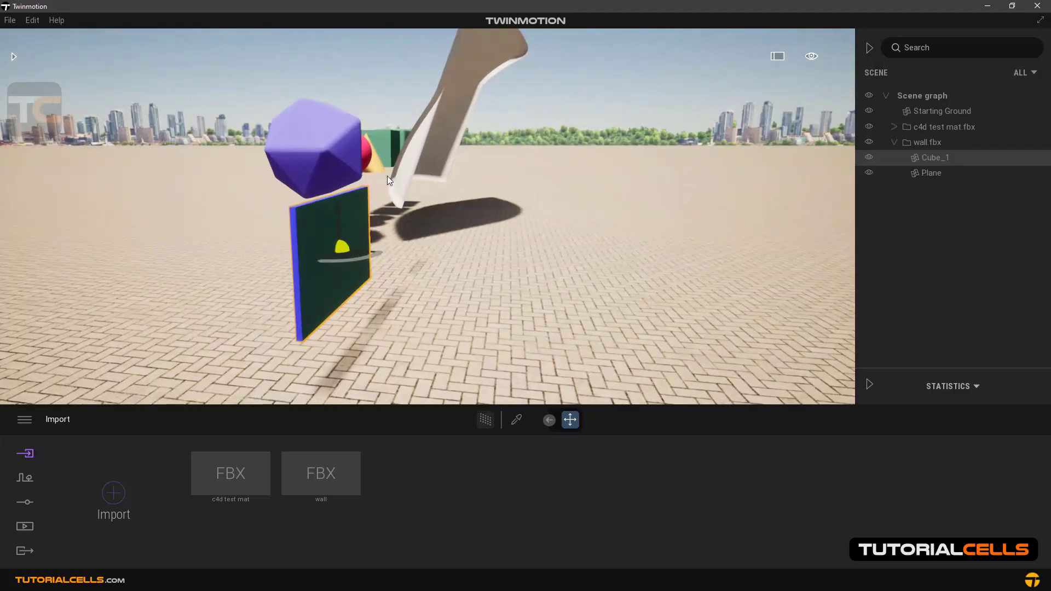
shift+middle_drag(379, 213, 343, 267)
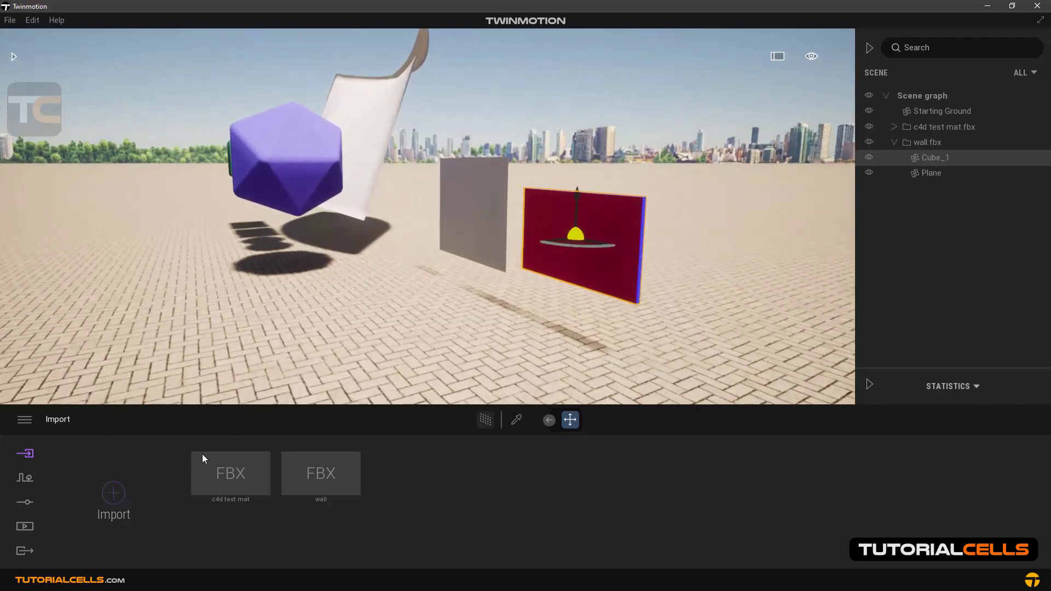
Delete both the c4d test mat and wall files from the list of imports
click(221, 443)
click(204, 429)
click(222, 443)
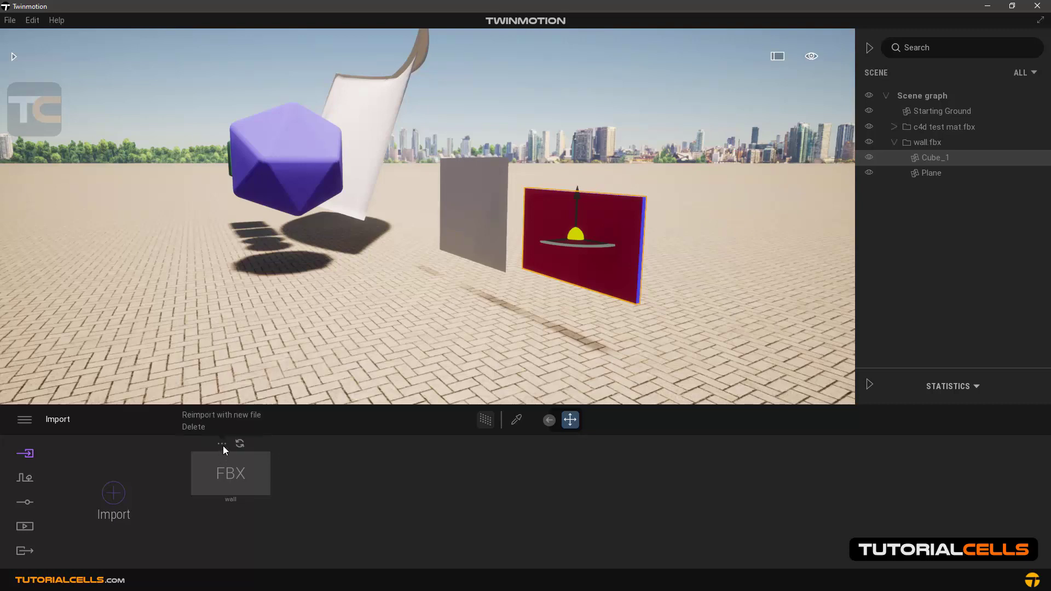
click(198, 426)
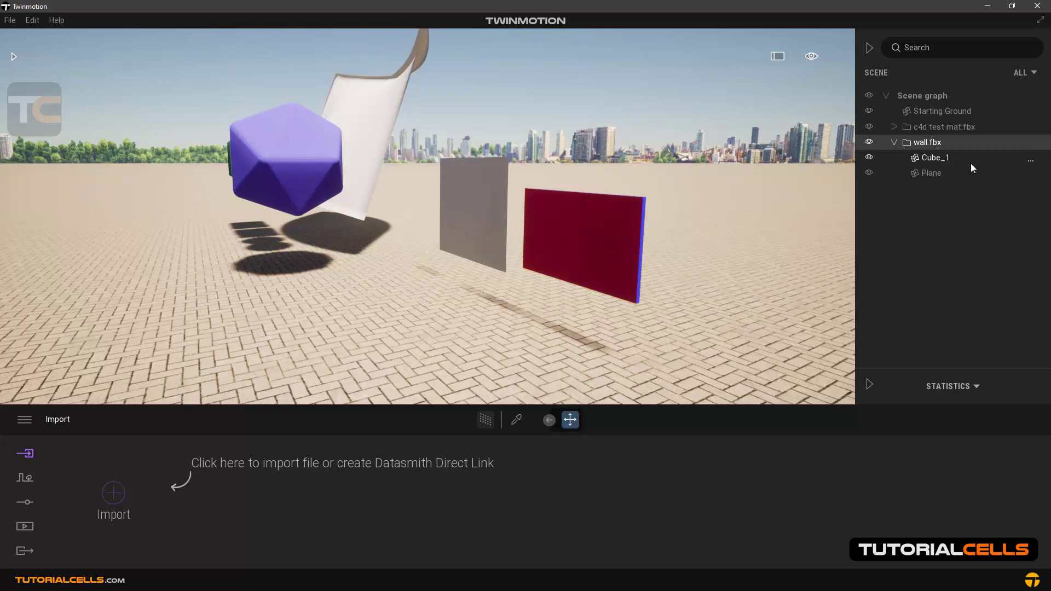
Delete the wall.fbx and c4d test mat.fbx folders from the scene graph
key(Delete)
click(940, 132)
key(Delete)
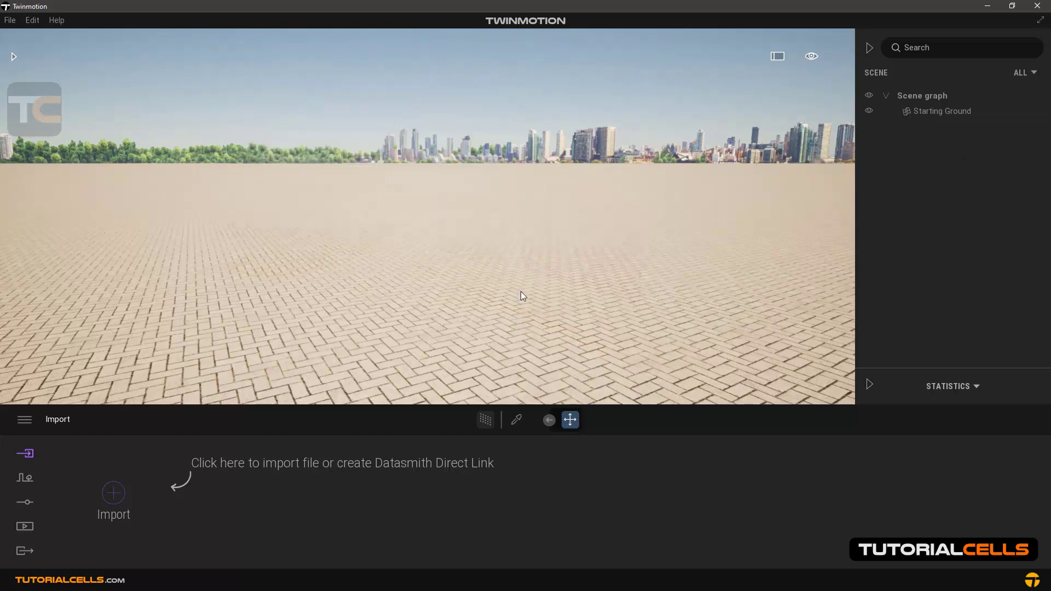
Import wall.fbx again with Collapse set to Keep hierarchy, using the scene material for all material conflicts
click(125, 492)
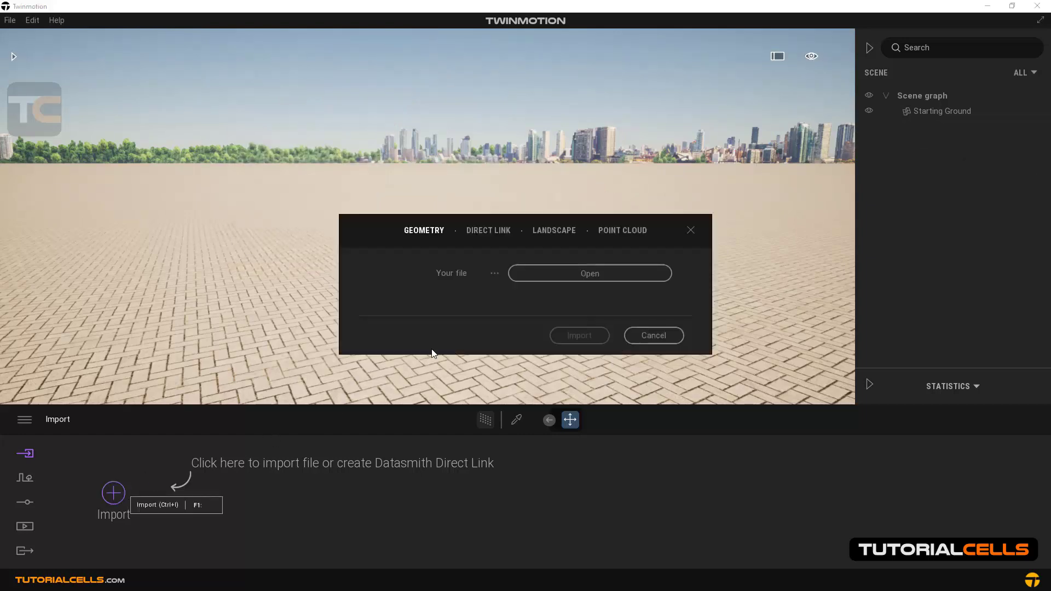
click(547, 272)
double_click(494, 383)
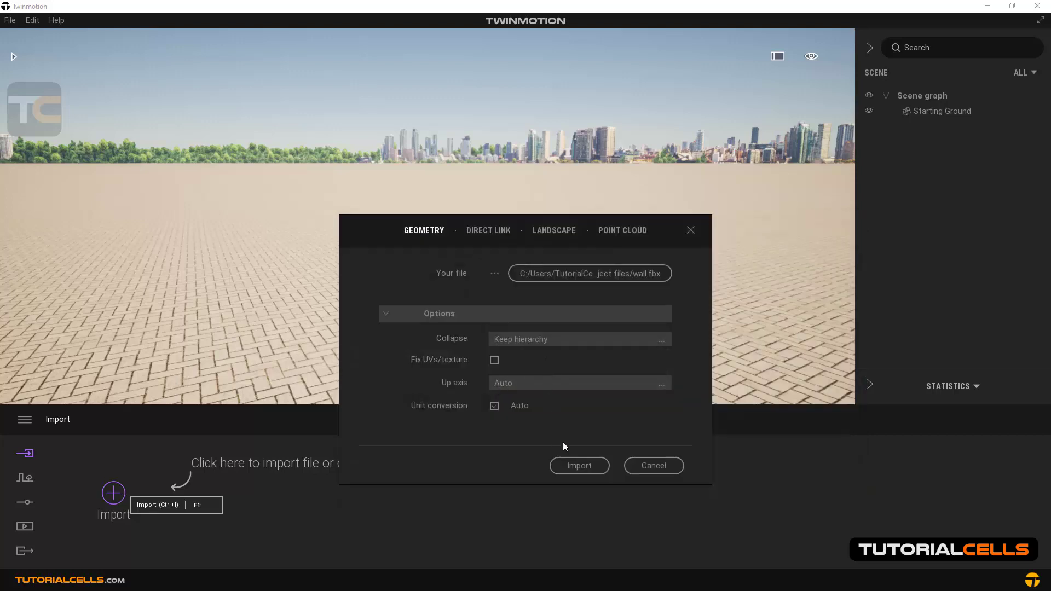
click(573, 465)
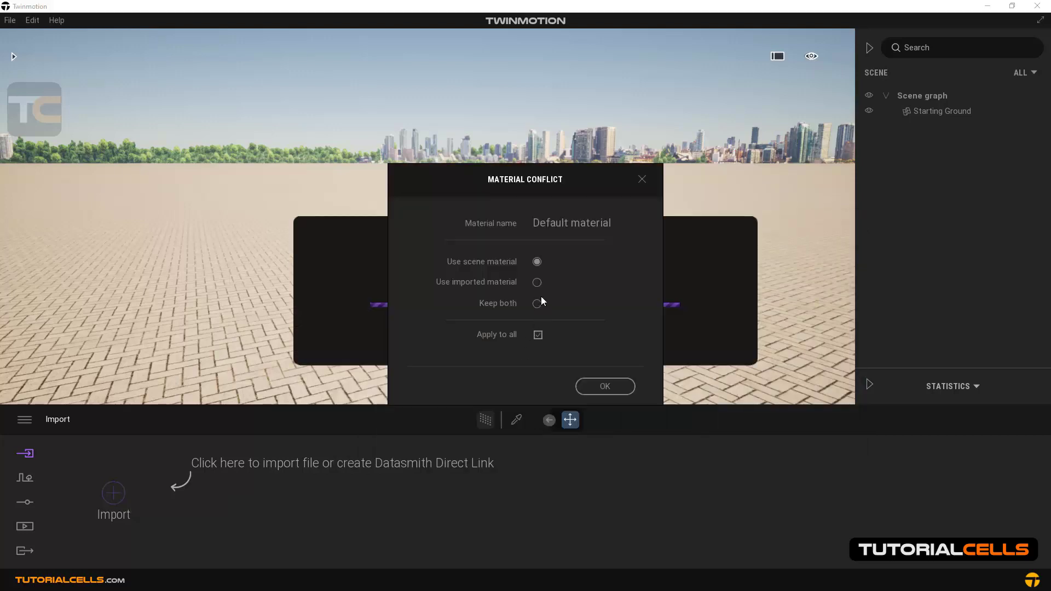
click(591, 387)
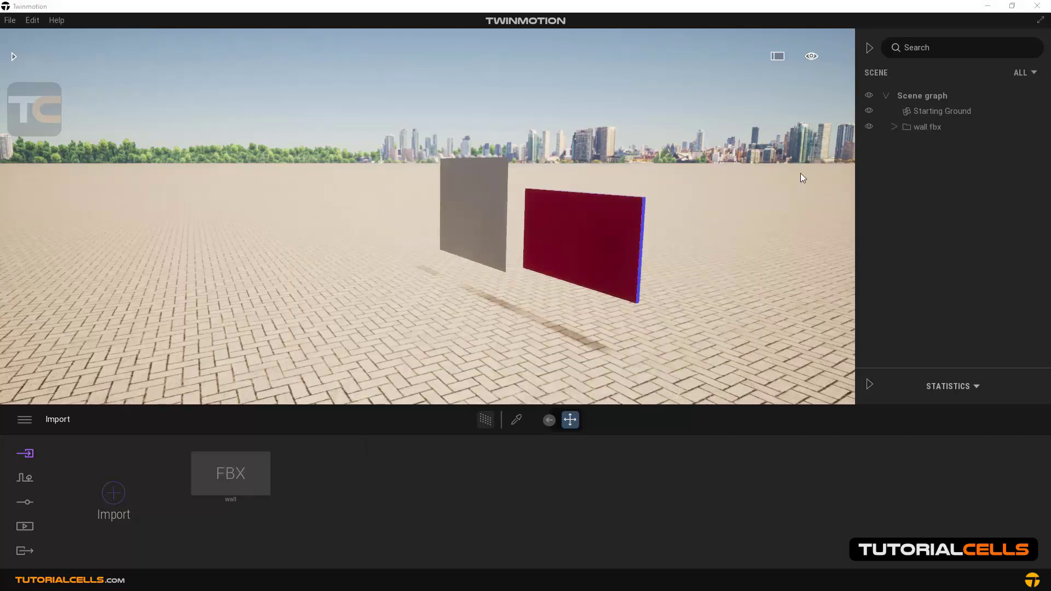
Expand the reimported wall.fbx folder and check its Cube_1 and Plane entries
click(893, 127)
click(923, 141)
click(924, 157)
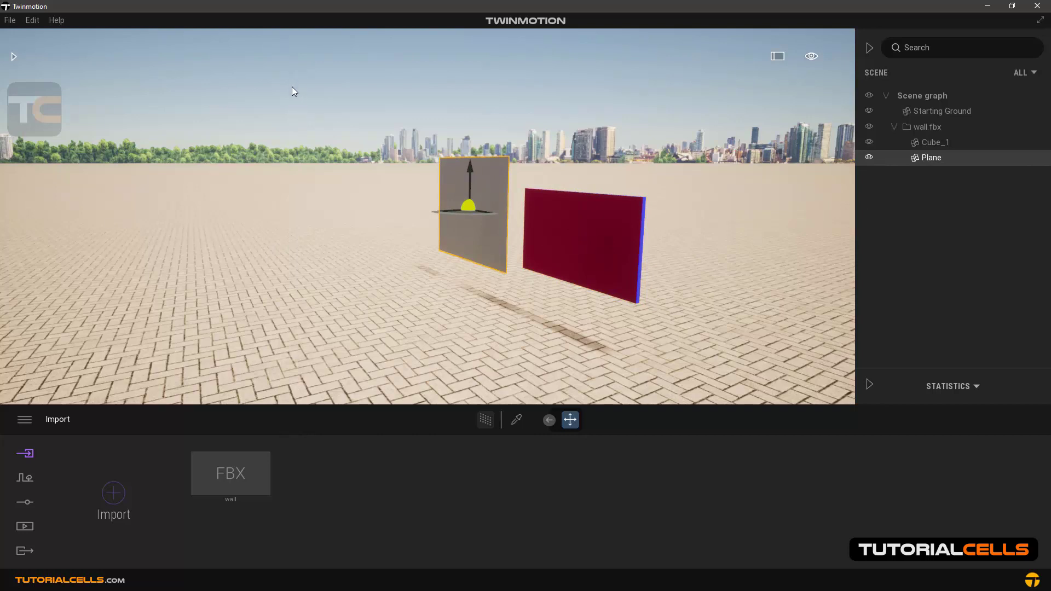
Start a new empty scene in place of the current one
click(10, 22)
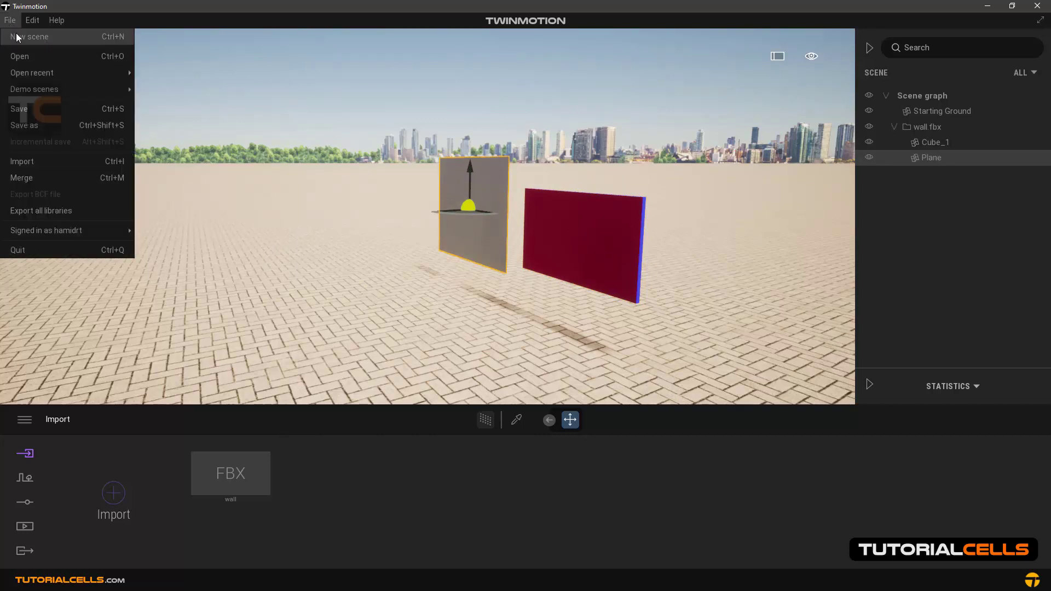
click(16, 36)
click(535, 331)
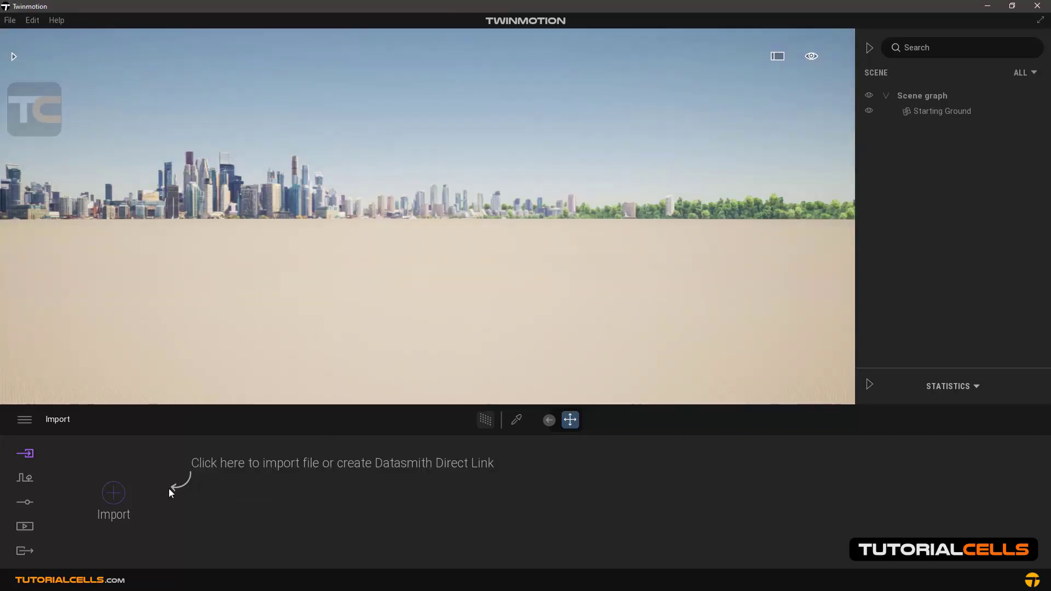
Import wall.fbx into the new scene with the Collapse option that merges the geometry by material
click(115, 496)
click(556, 271)
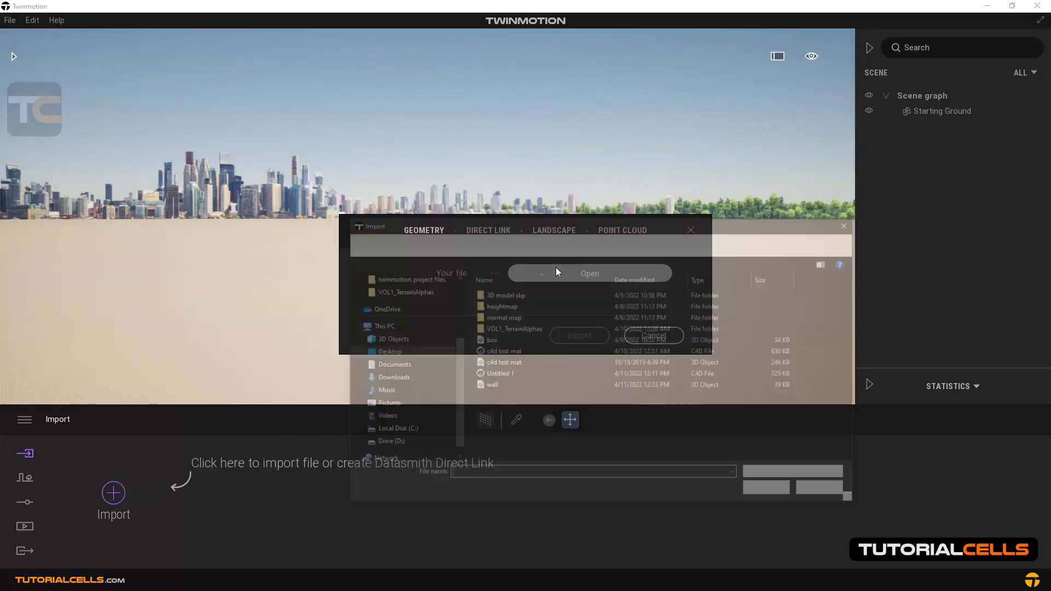
click(490, 386)
click(772, 491)
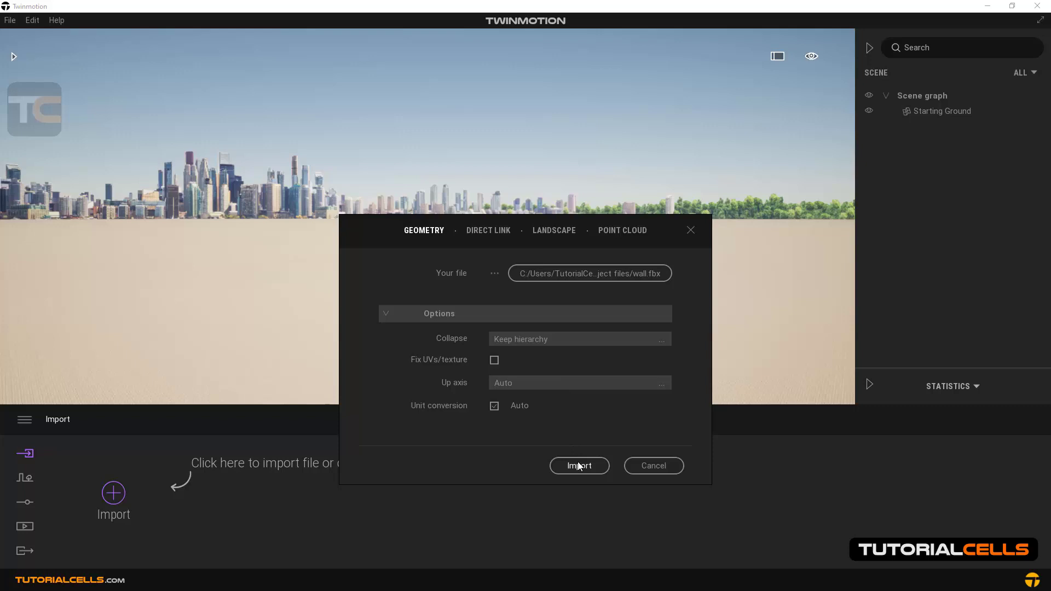
click(630, 345)
click(630, 364)
click(579, 465)
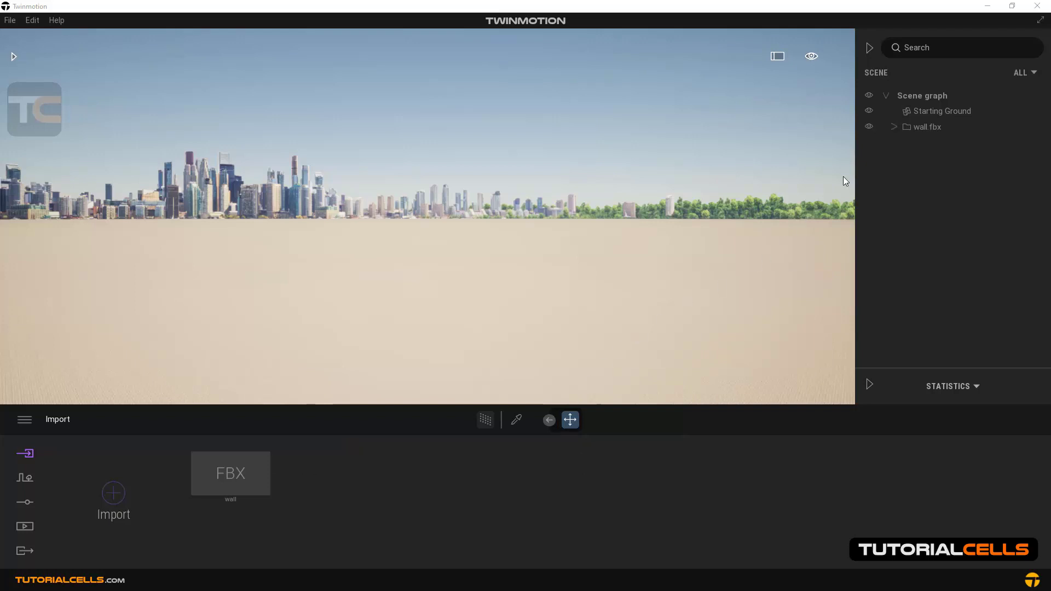
Expand the wall.fbx folder in the scene graph and focus the view on the imported model
click(894, 127)
click(925, 142)
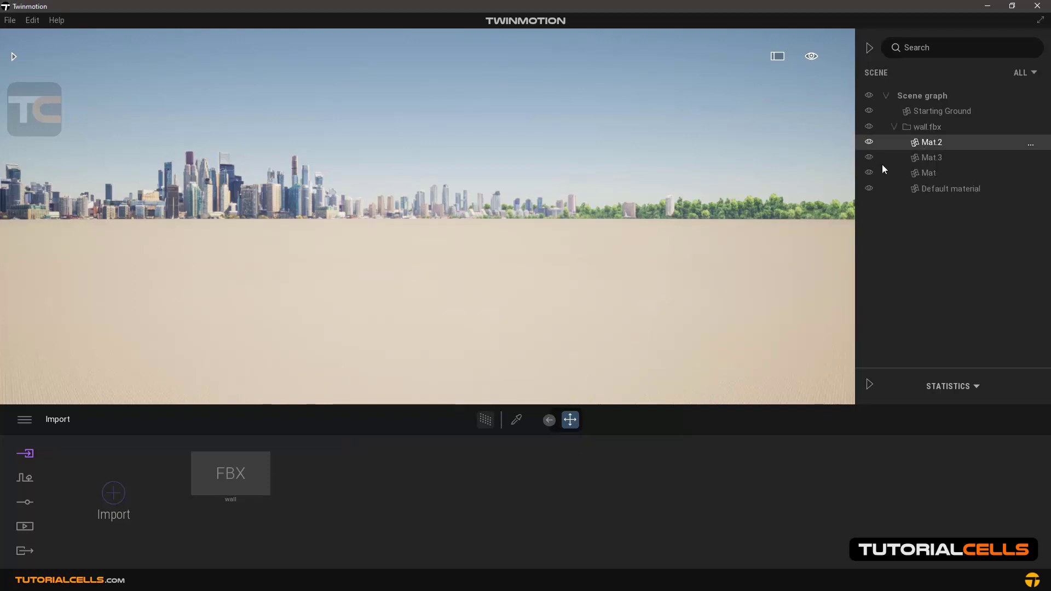
click(918, 130)
double_click(917, 130)
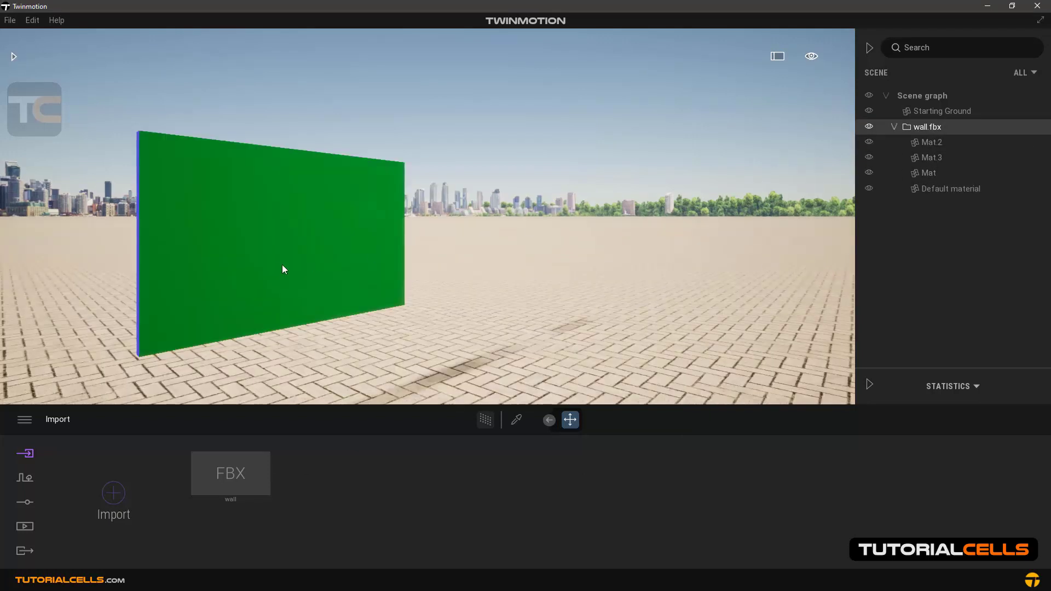
View the wall from its other side and check which surfaces Mat 2, Mat 3 and Default material select
shift+middle_drag(277, 261, 377, 268)
click(631, 268)
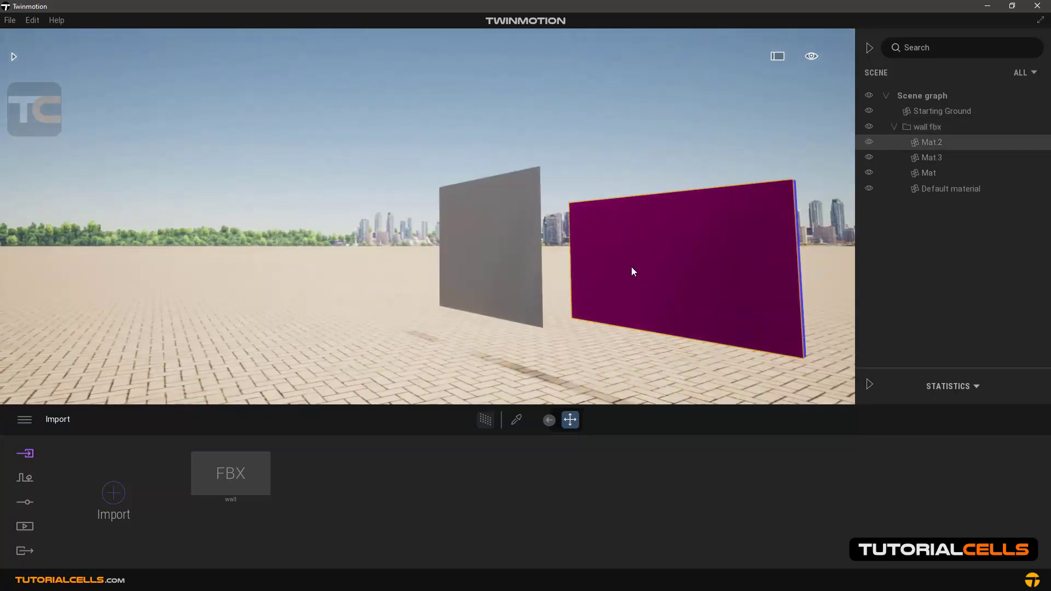
click(916, 159)
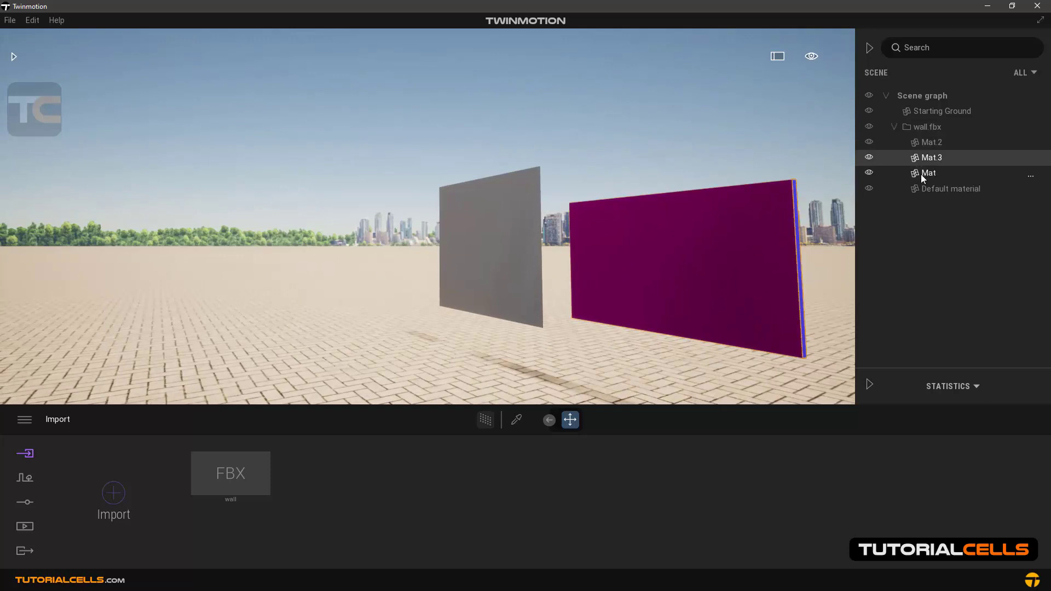
click(925, 128)
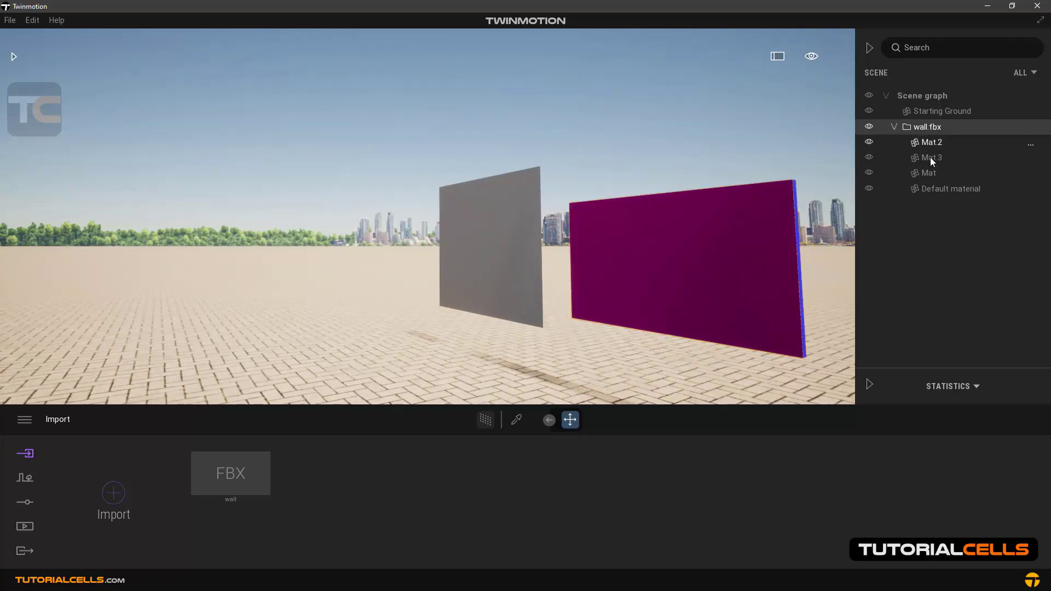
click(931, 188)
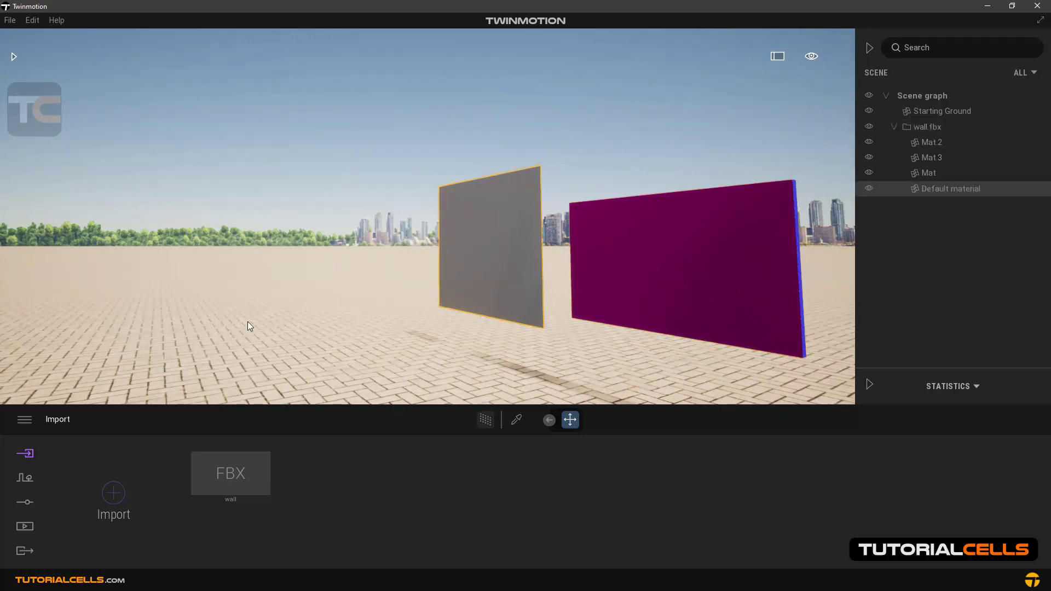